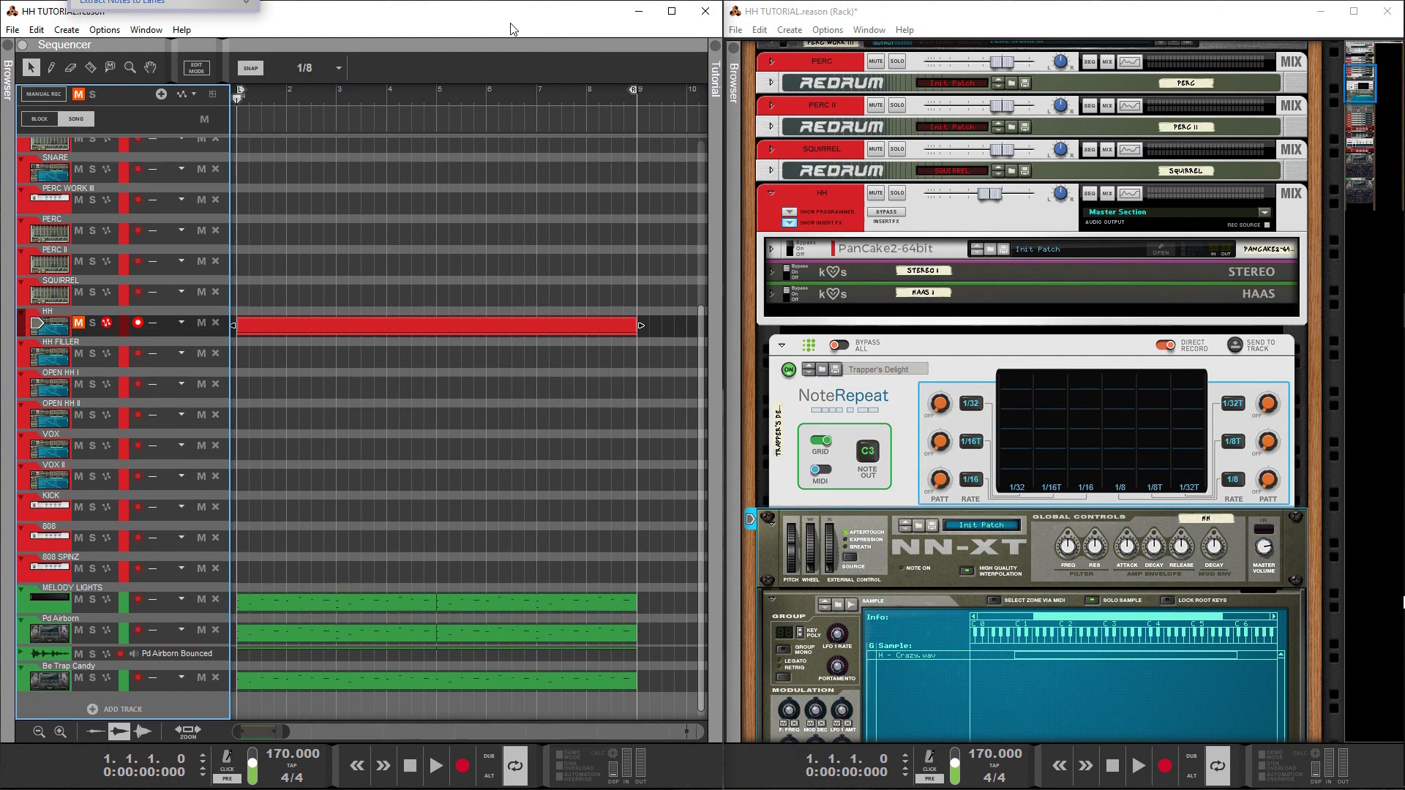
Play the loop without the HH track, unmute HH, and play the loop again with the hi-hats
key(space)
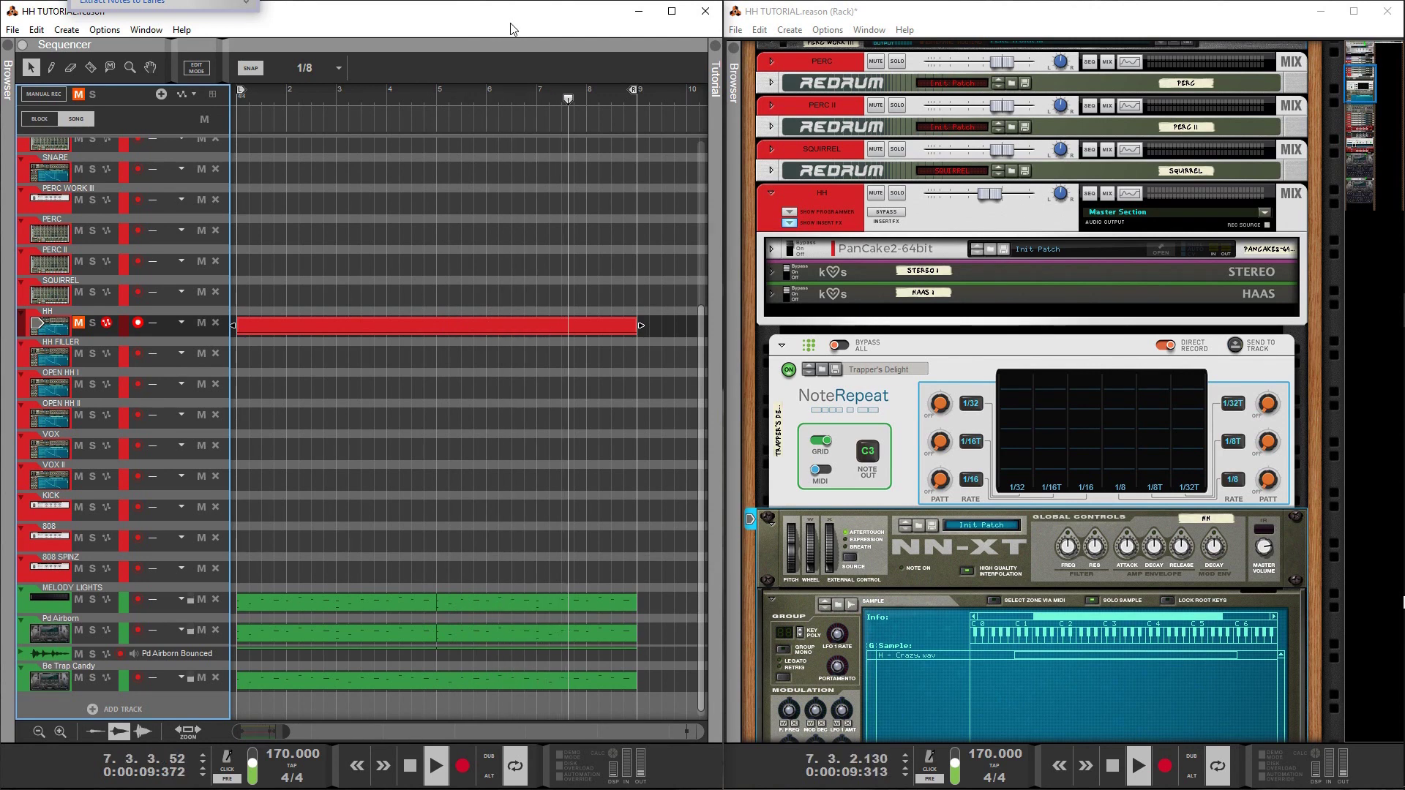
key(space)
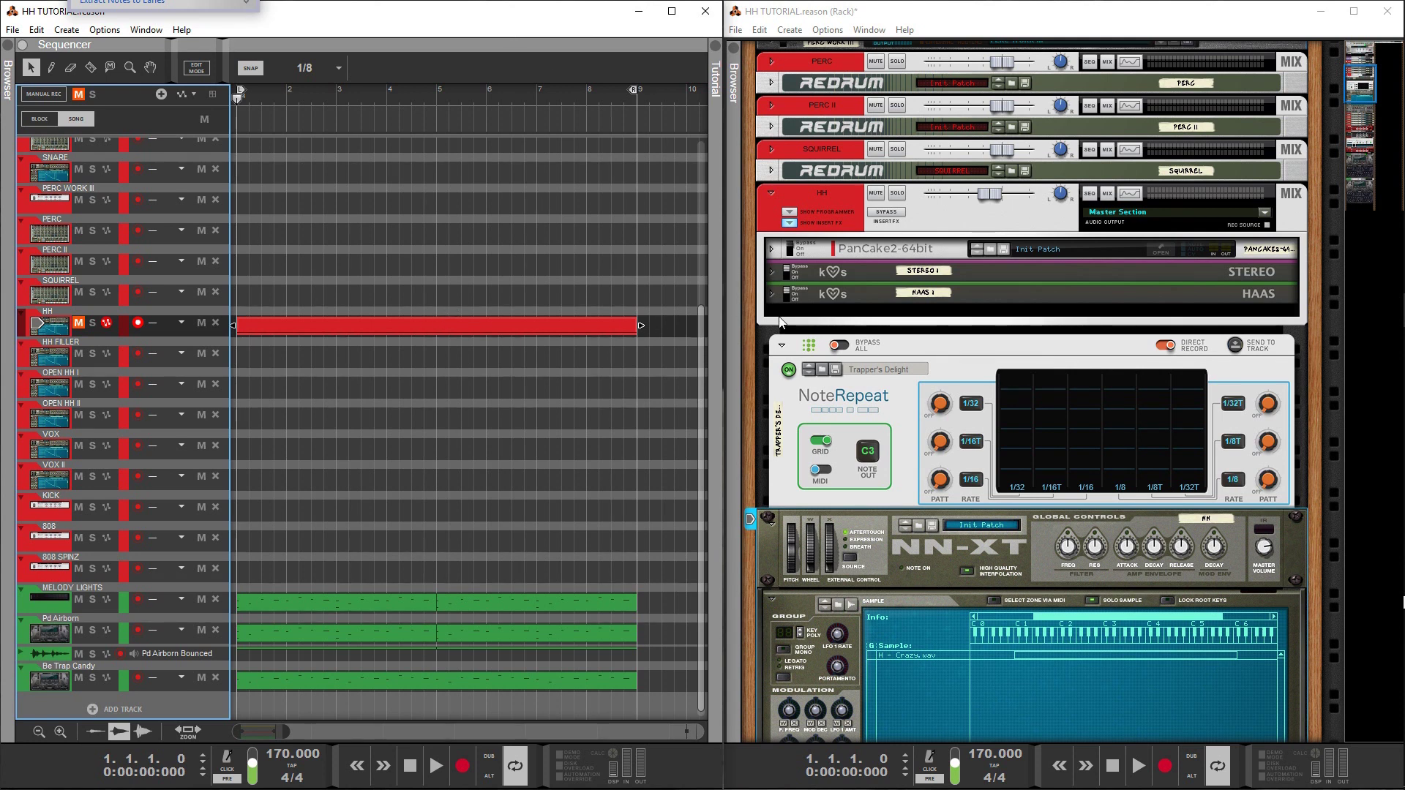
click(79, 324)
key(space)
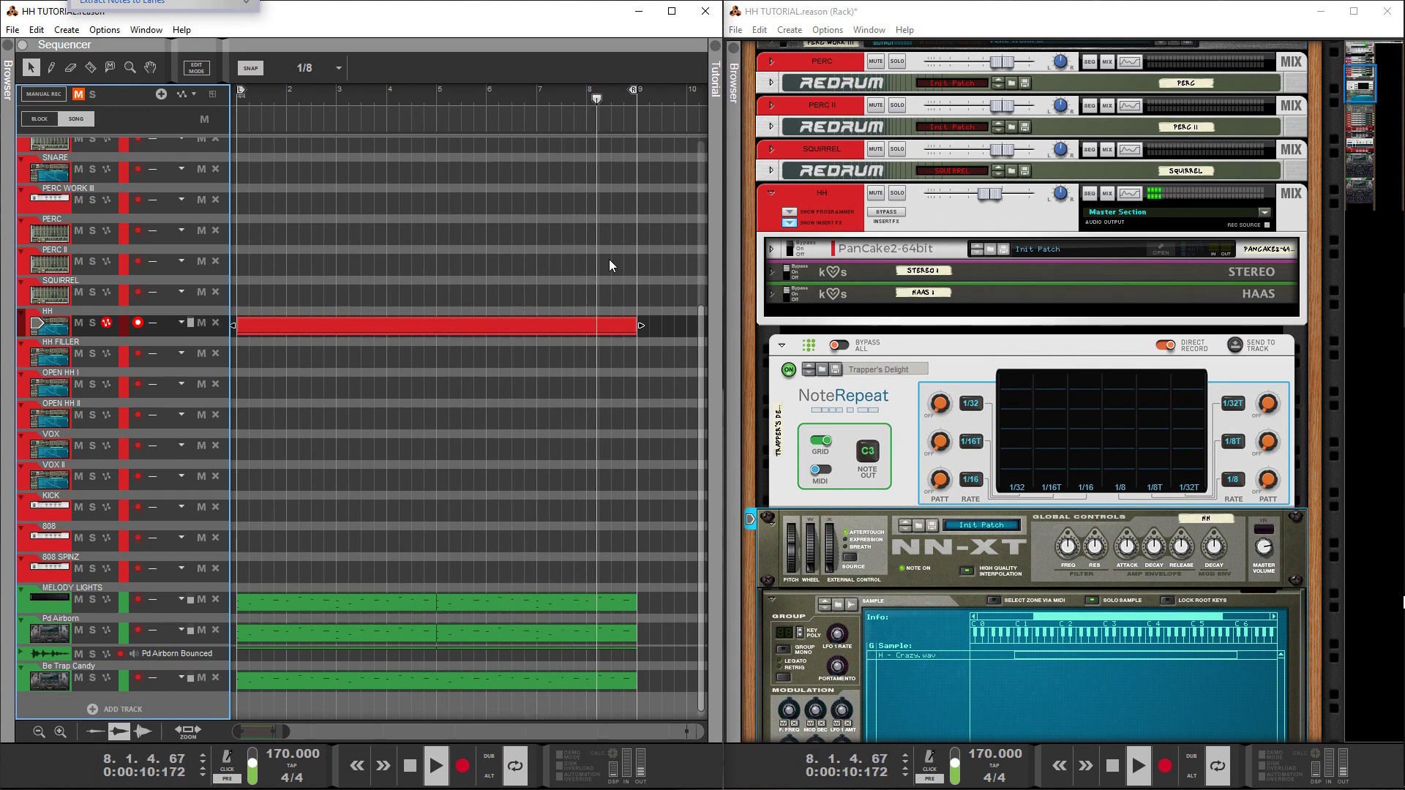
key(space)
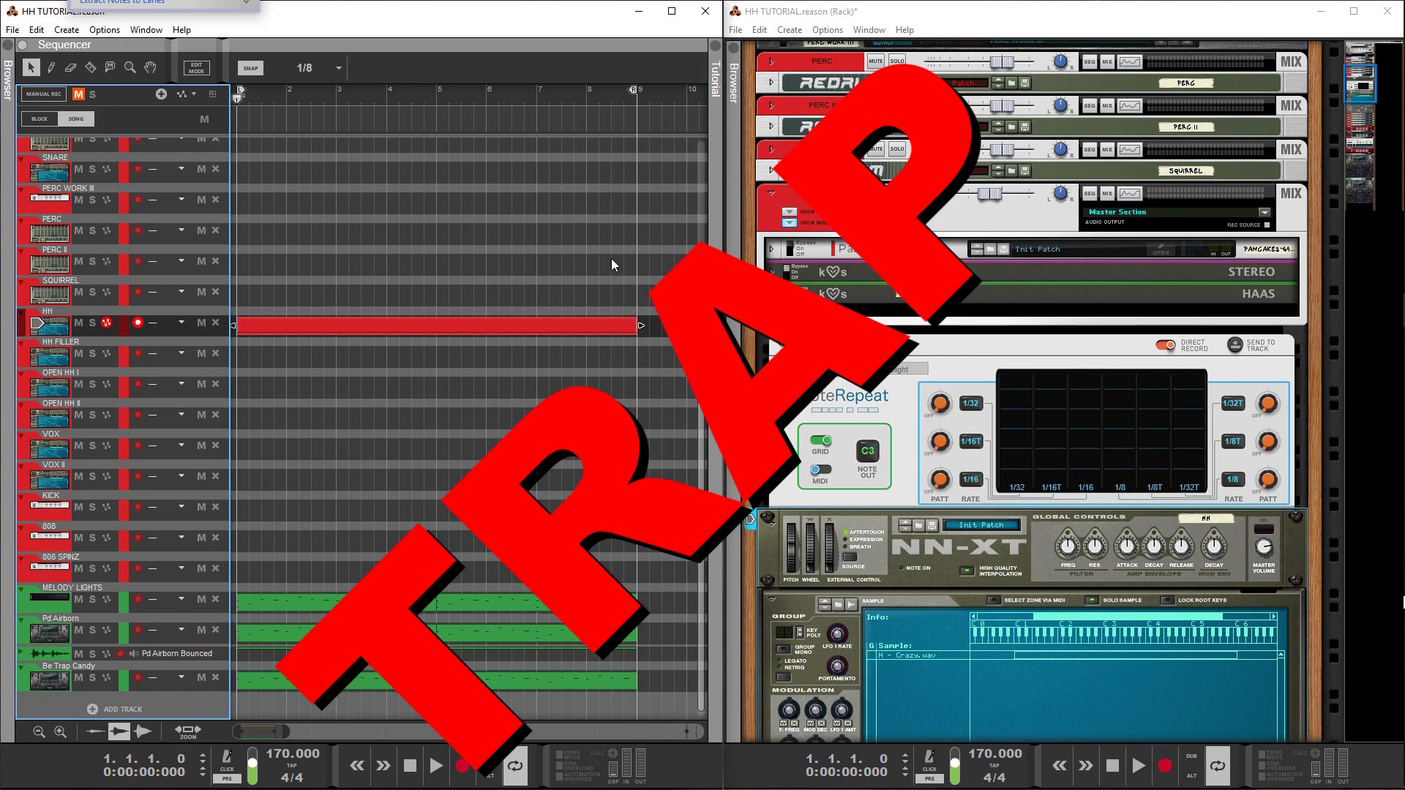
Open the HH clip for editing, examine its notes and velocities, and return to the song arrangement
double_click(503, 325)
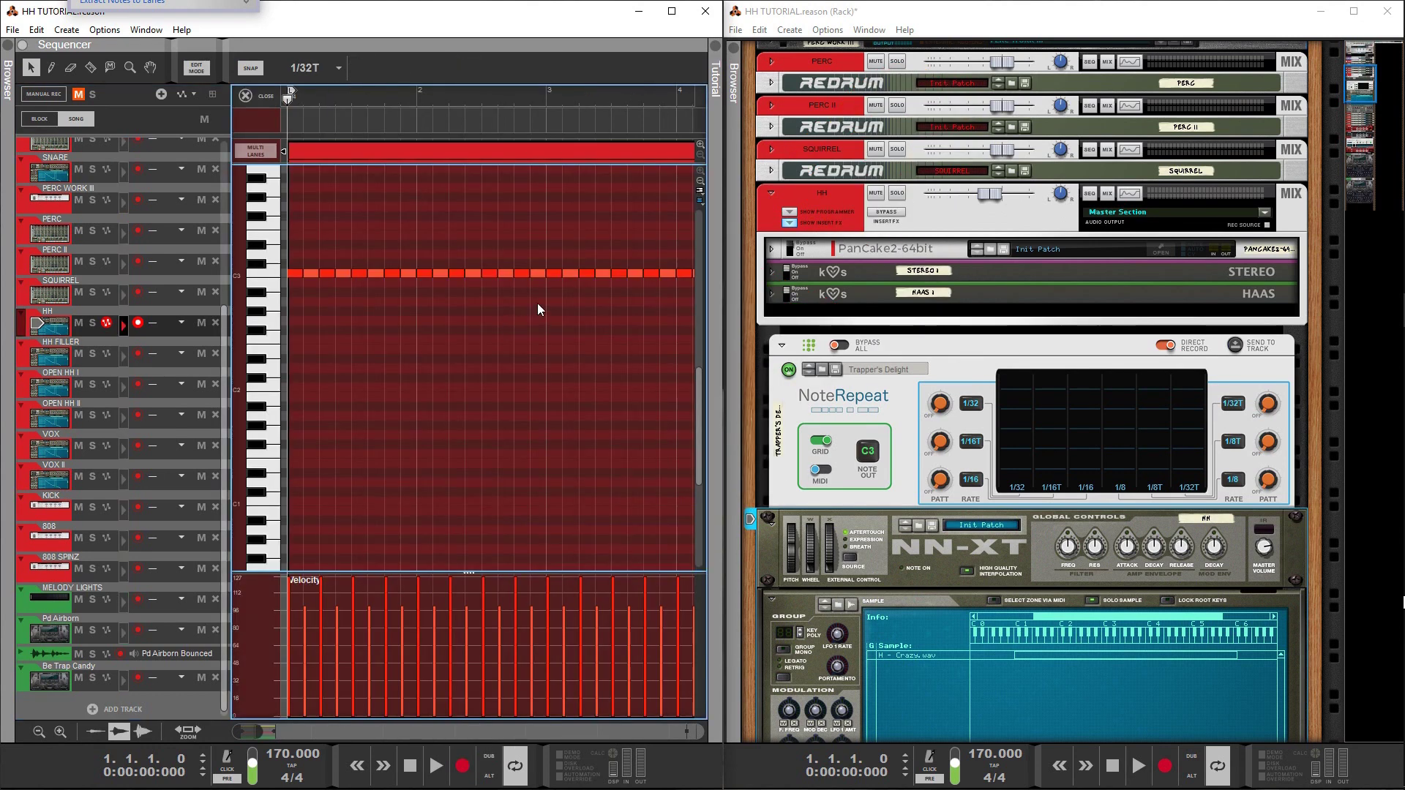
scroll(445, 350, down, 3)
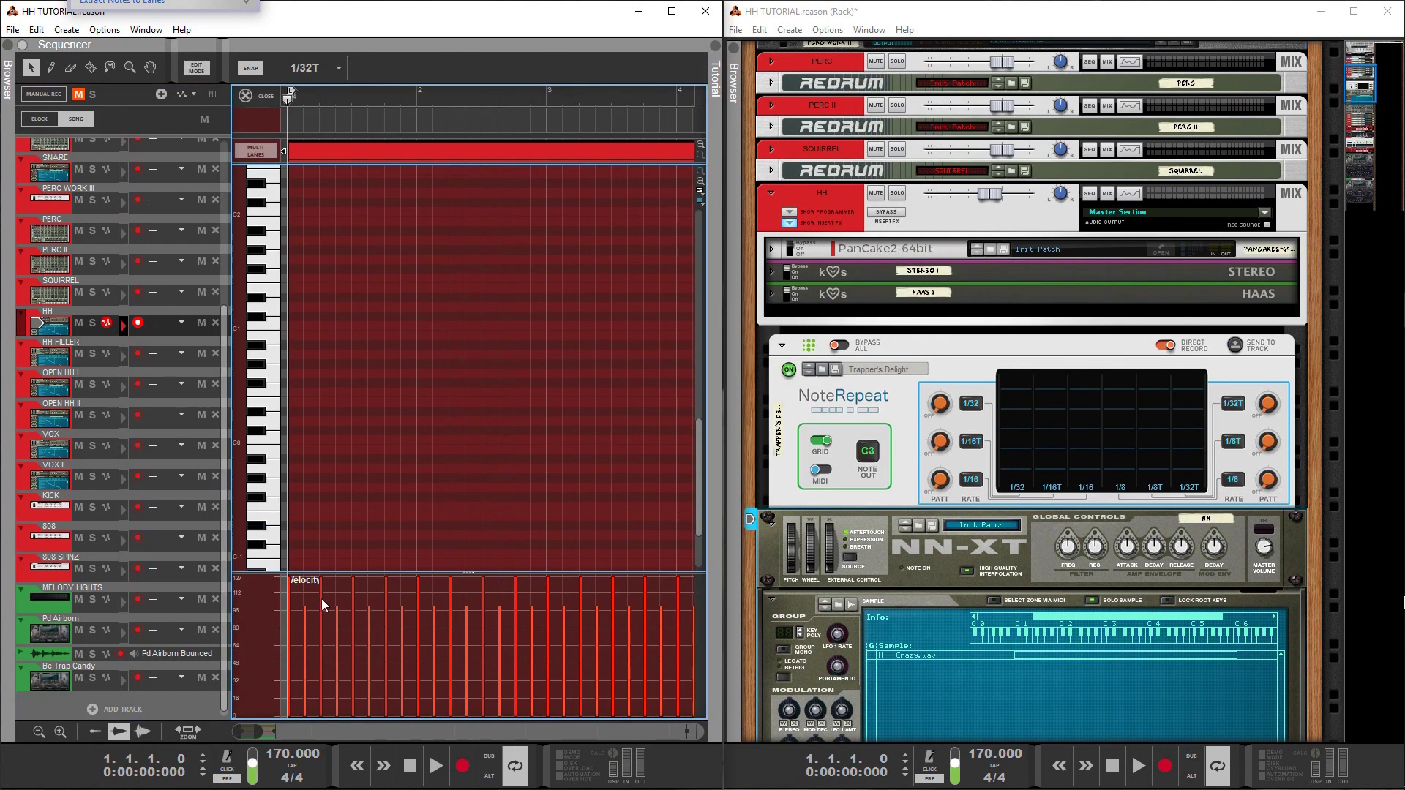
click(205, 69)
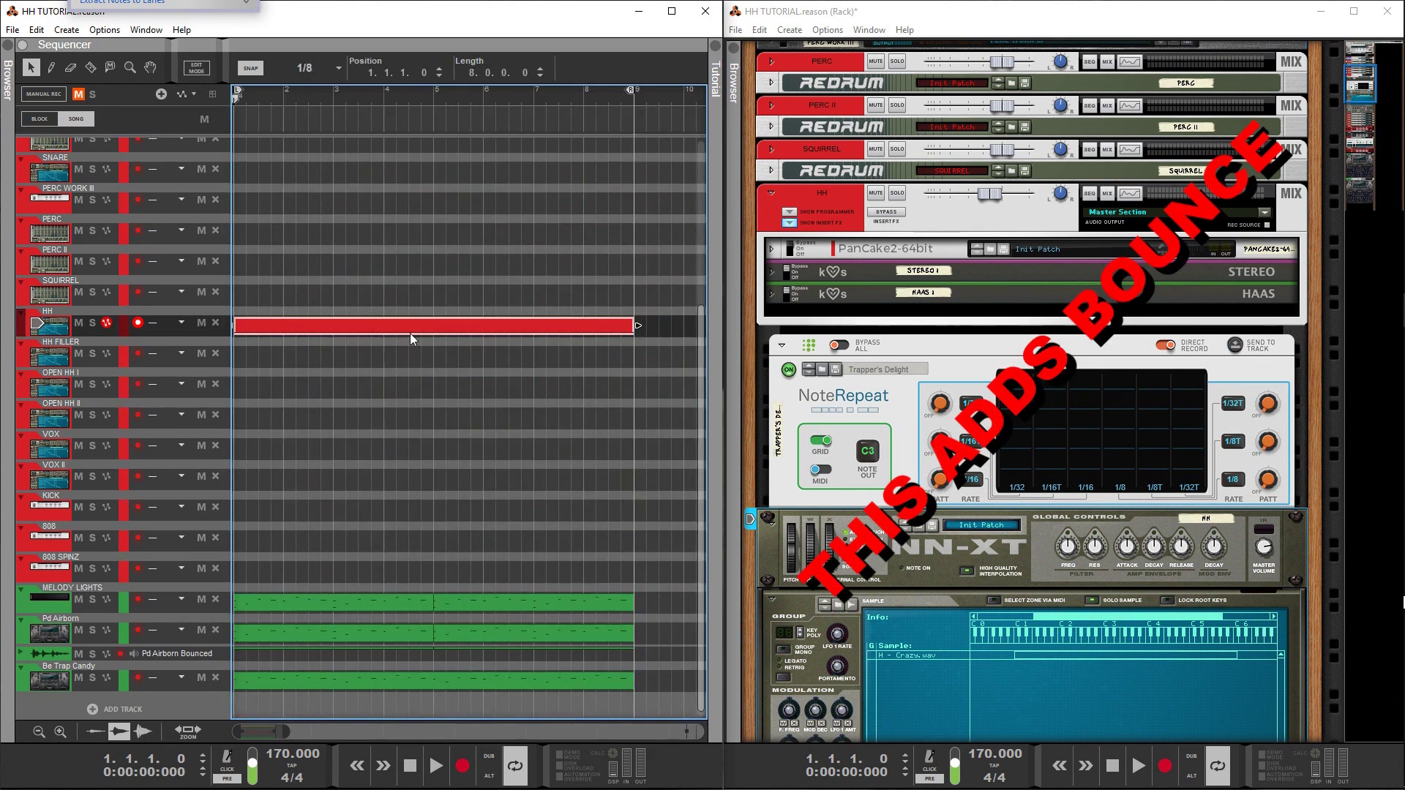
Inspect the PanCake2 plugin's pan curve, fold the device, and look at the Stereo and Haas effects on the HH channel
double_click(919, 246)
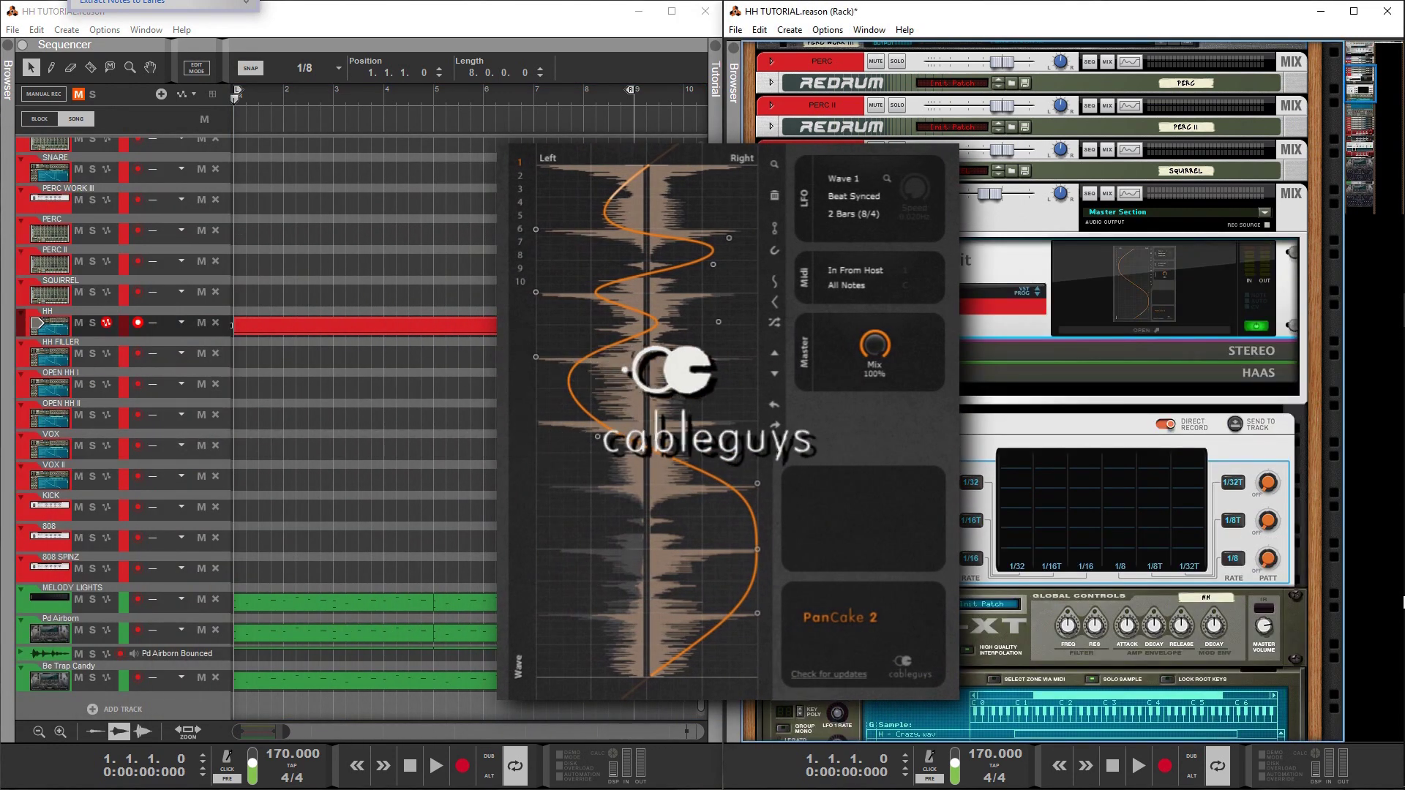
click(774, 247)
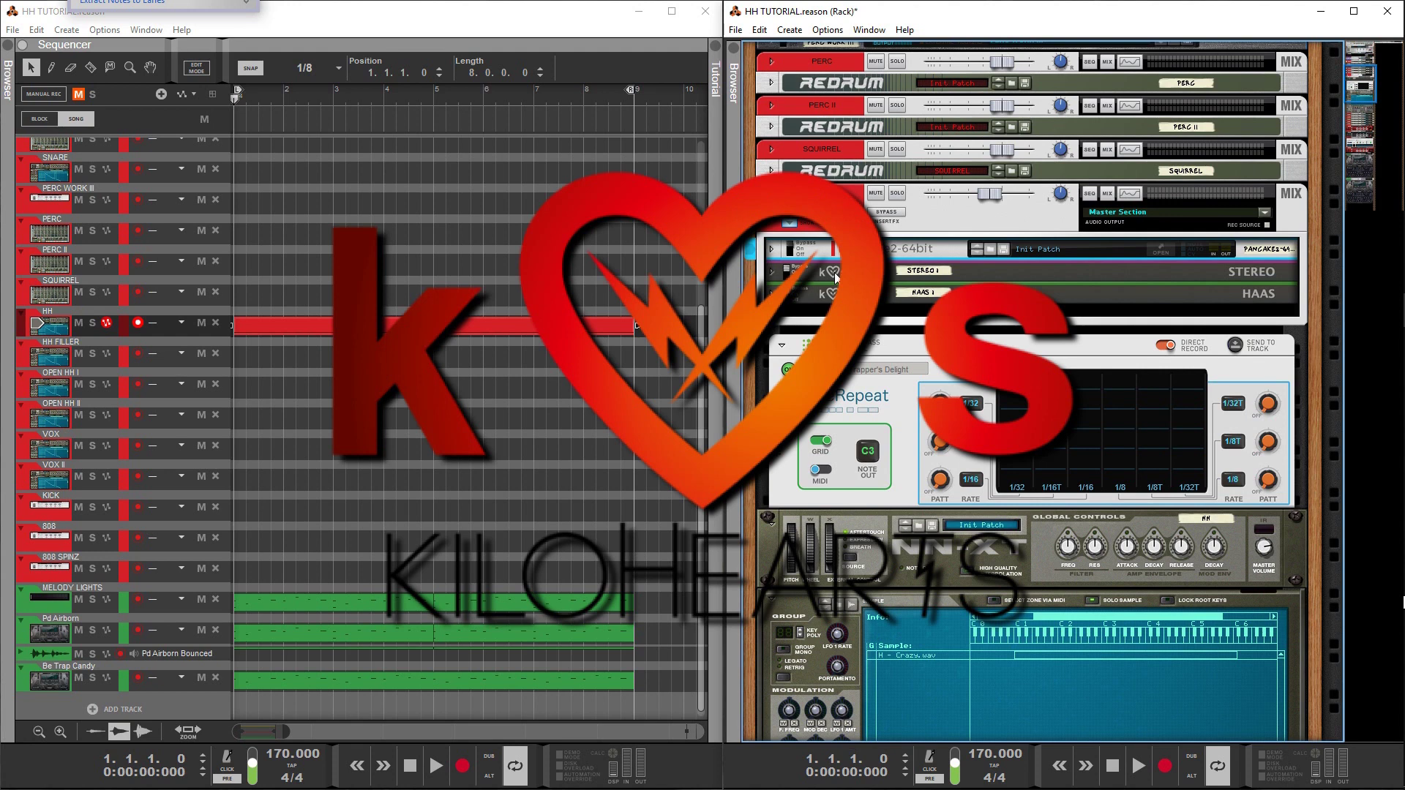
click(837, 276)
click(845, 294)
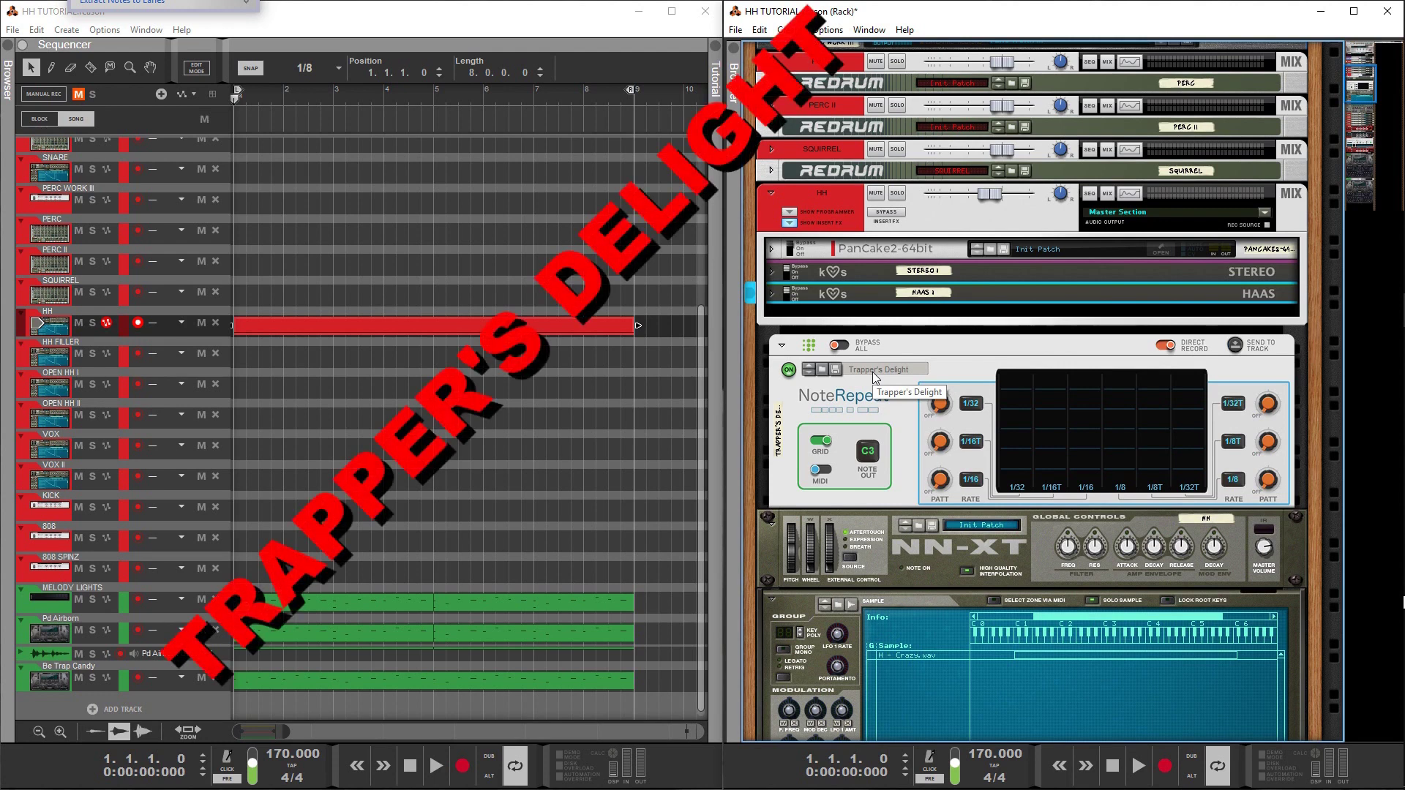
Try several rates on the Note Repeat grid of the Trapper's Delight patch and fold the player device
click(1116, 492)
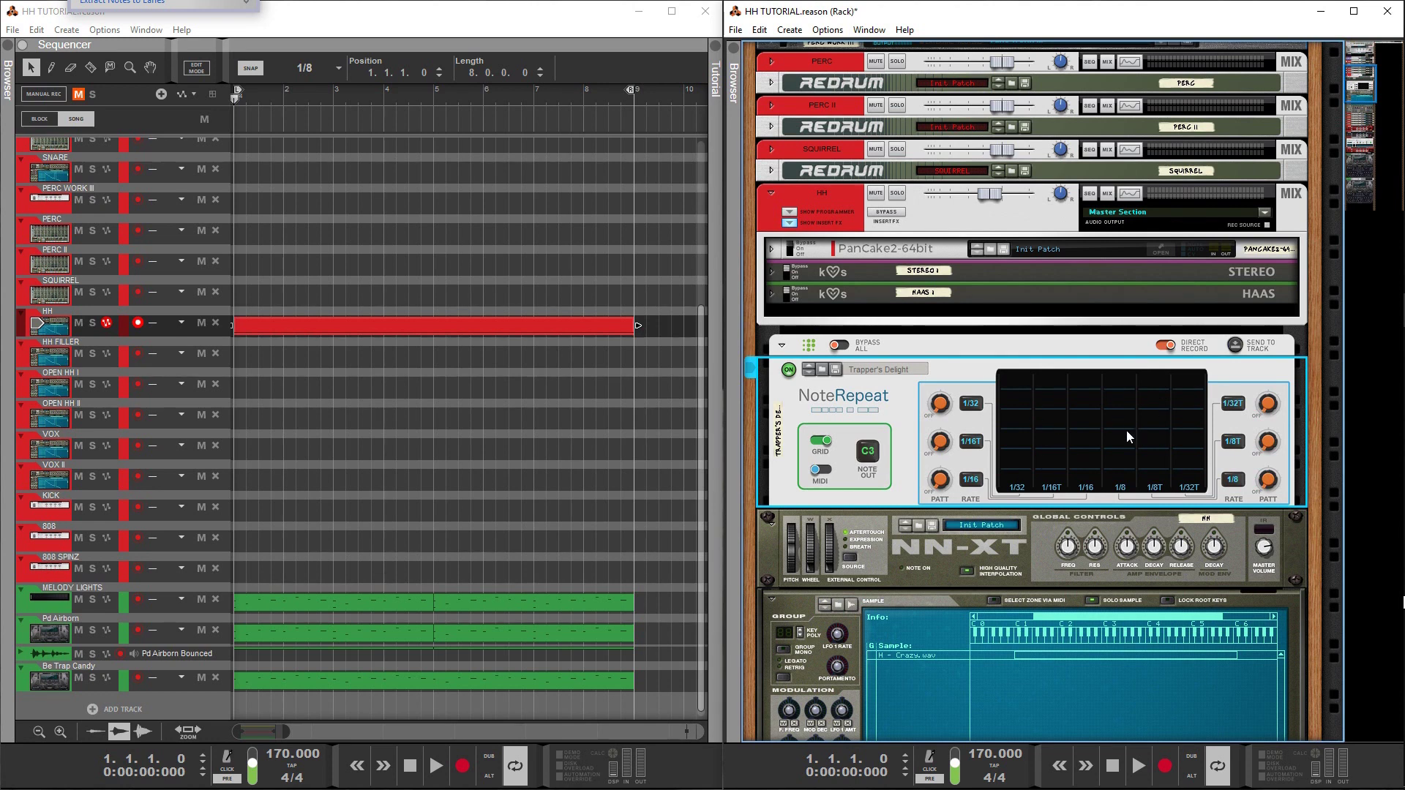
click(1116, 381)
click(1183, 378)
click(1089, 380)
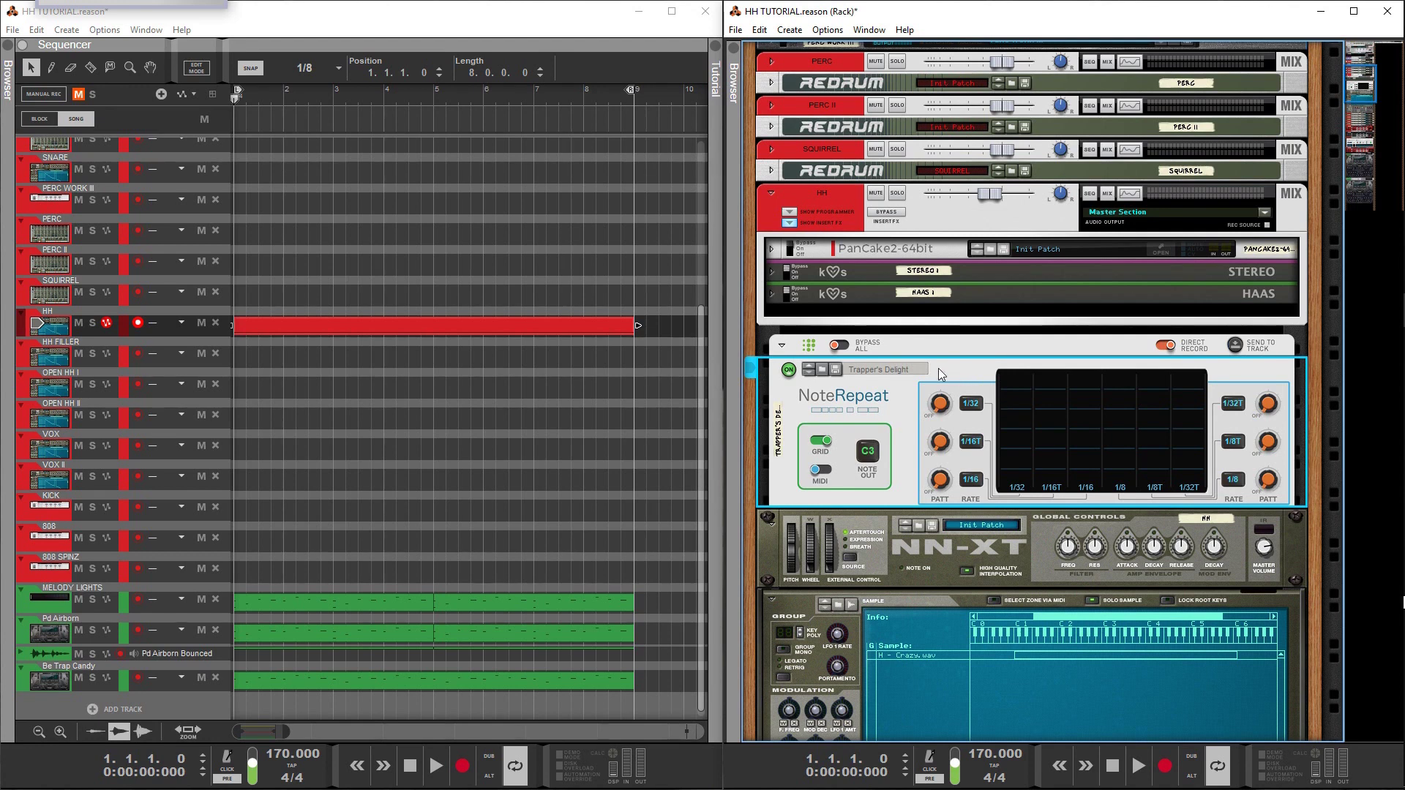
click(782, 345)
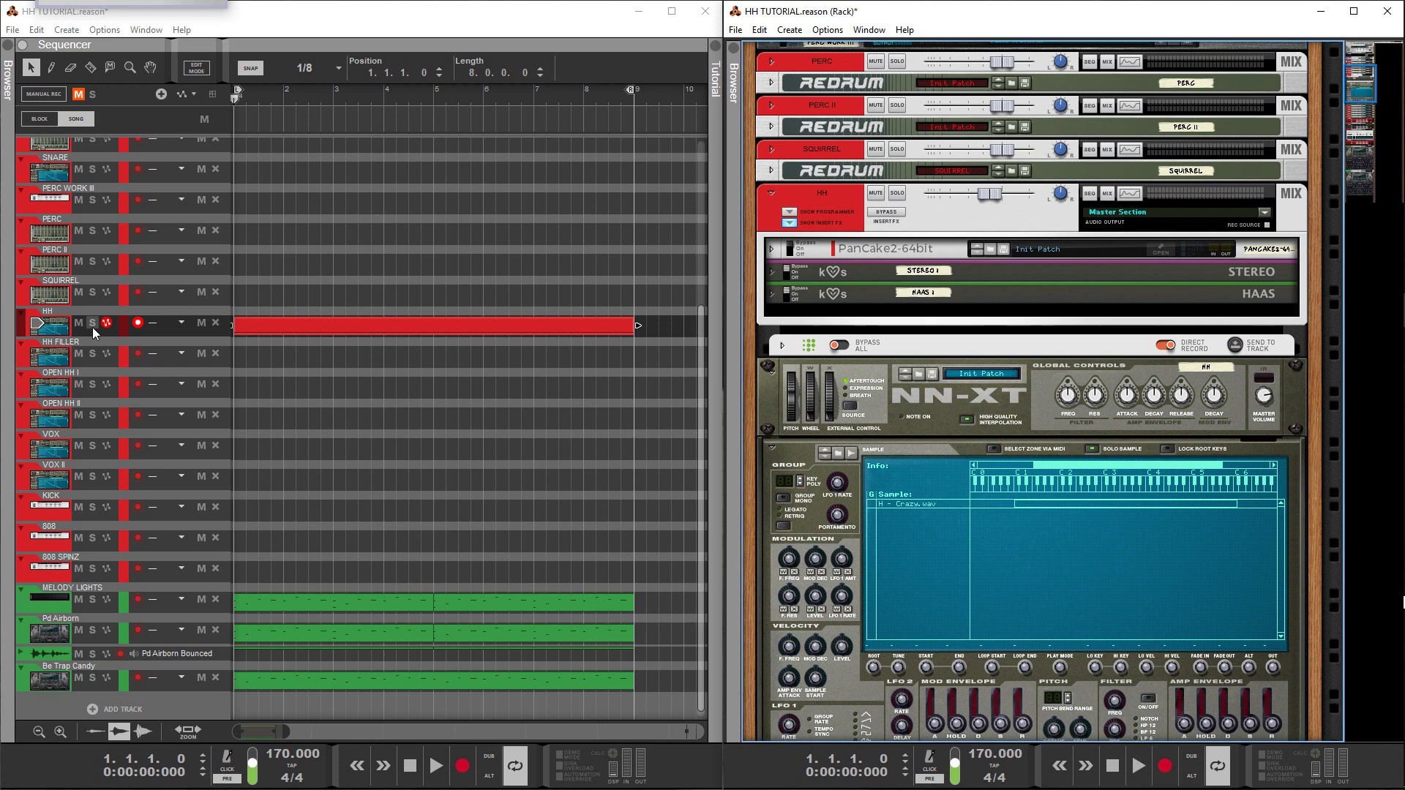
Unfold PanCake2 on the HH channel, compare the hi-hats with and without the effect during playback, and fold the device
click(327, 327)
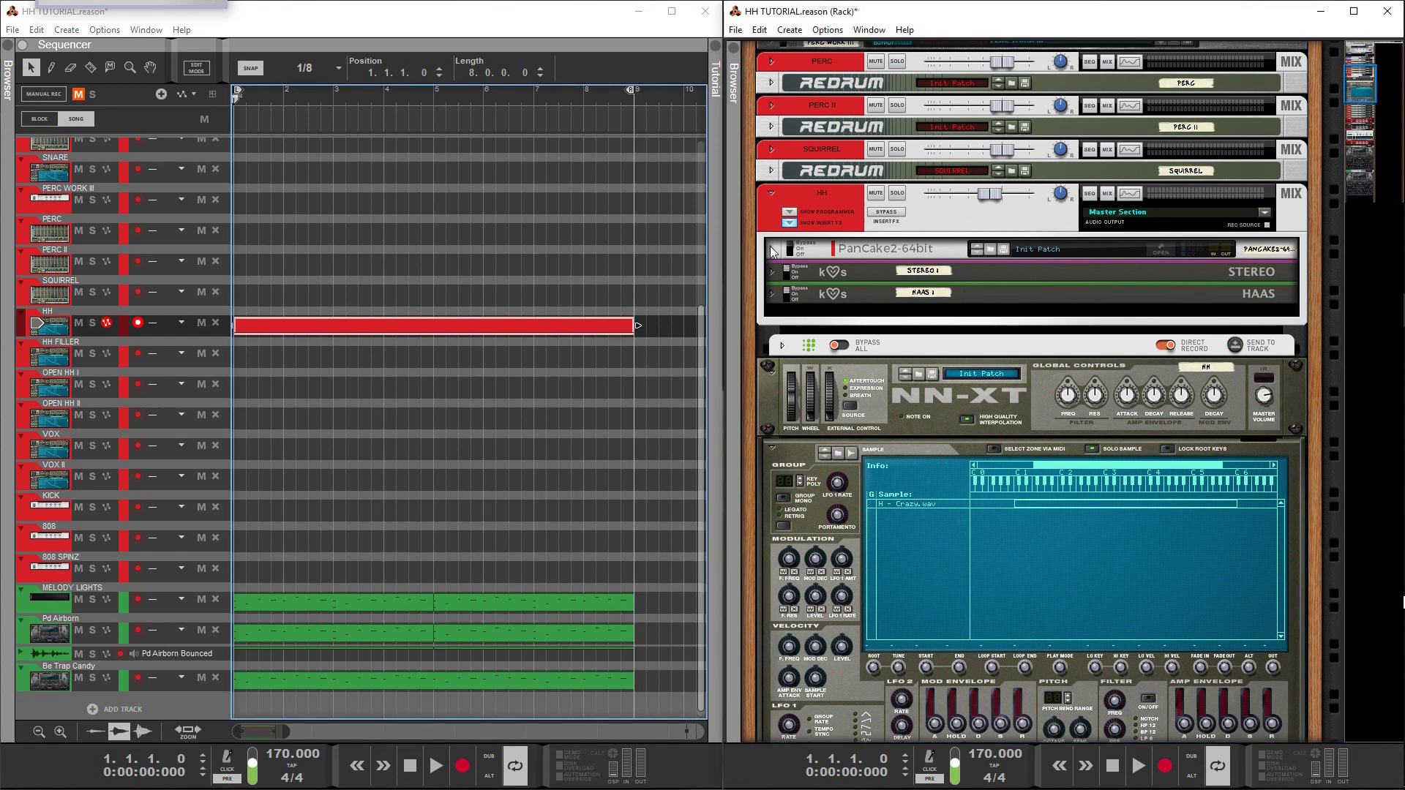
click(771, 248)
double_click(809, 265)
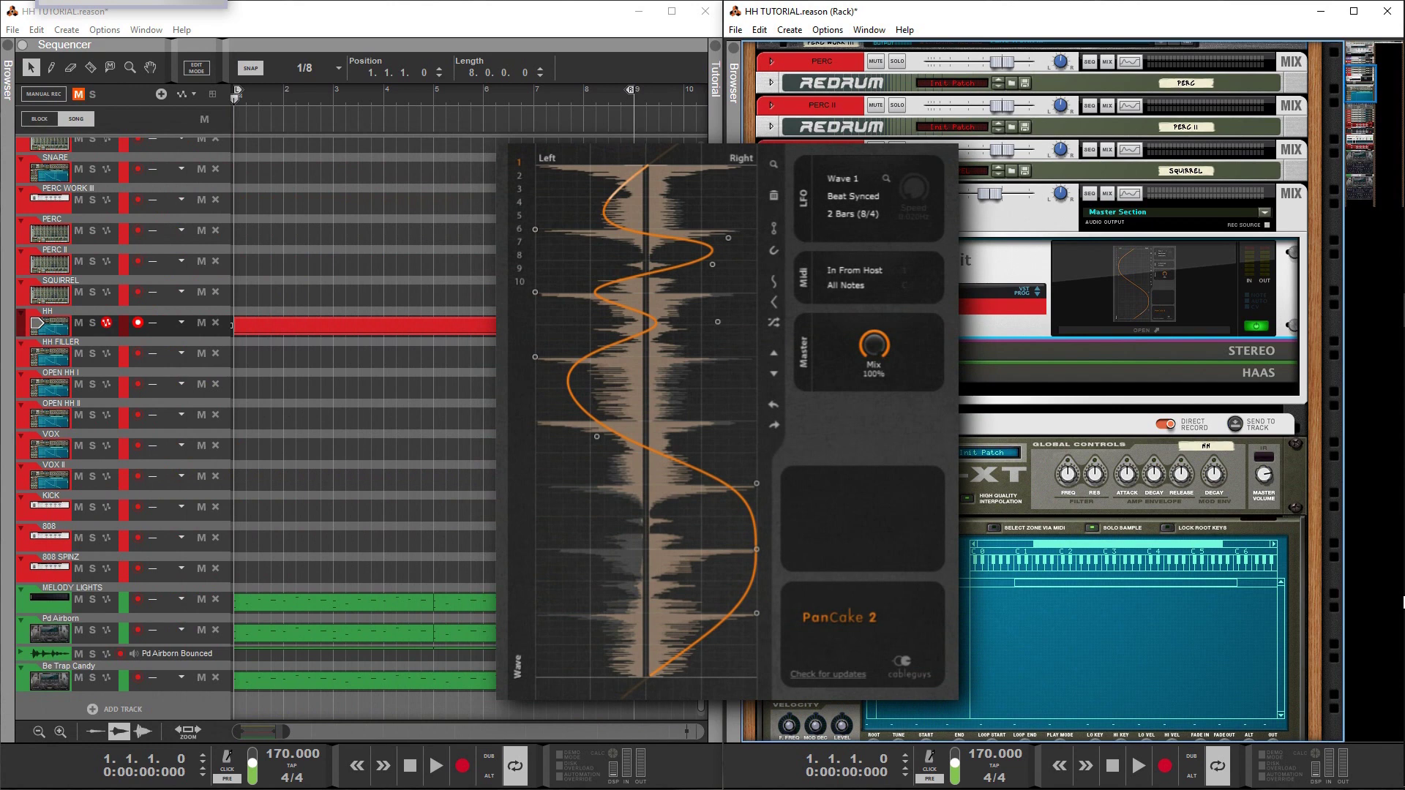
click(794, 250)
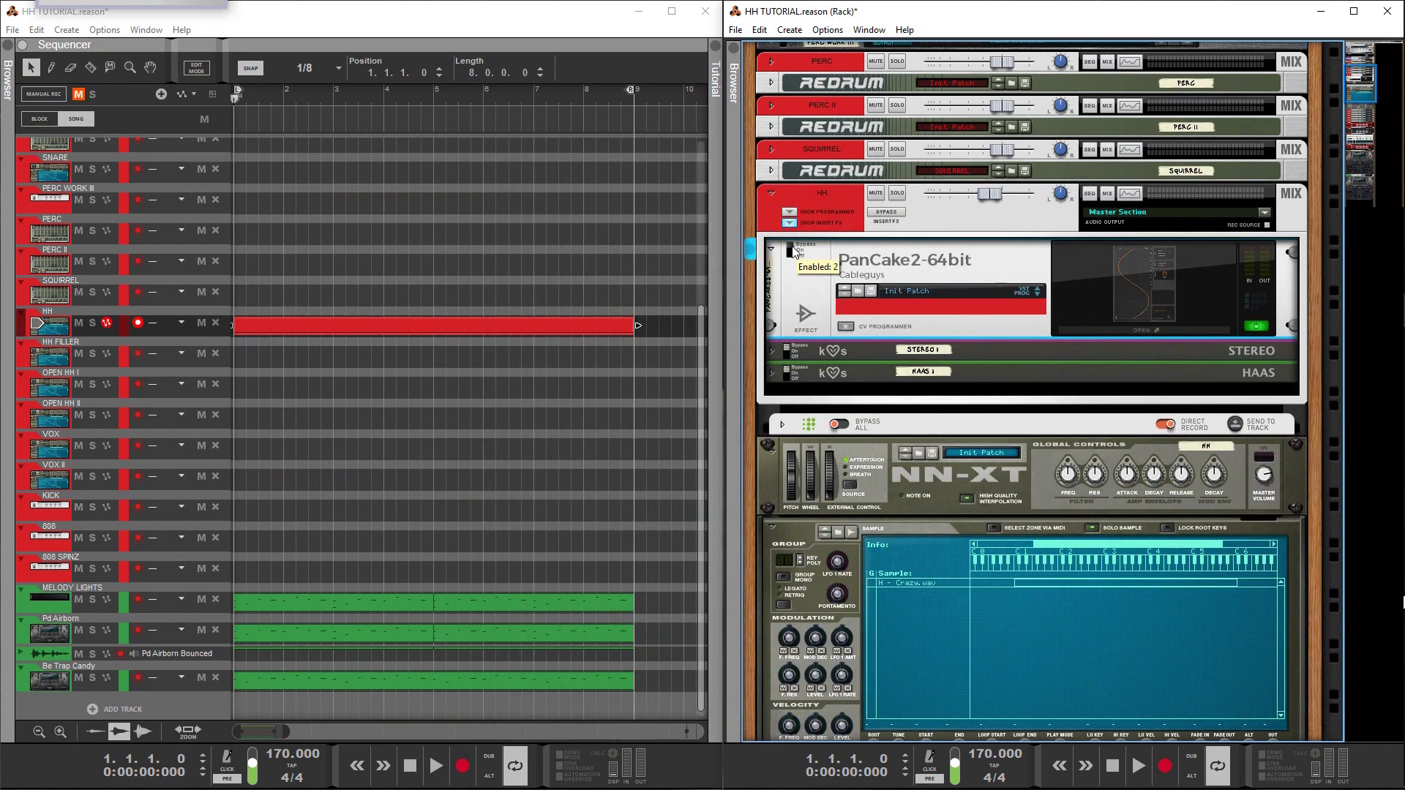
key(space)
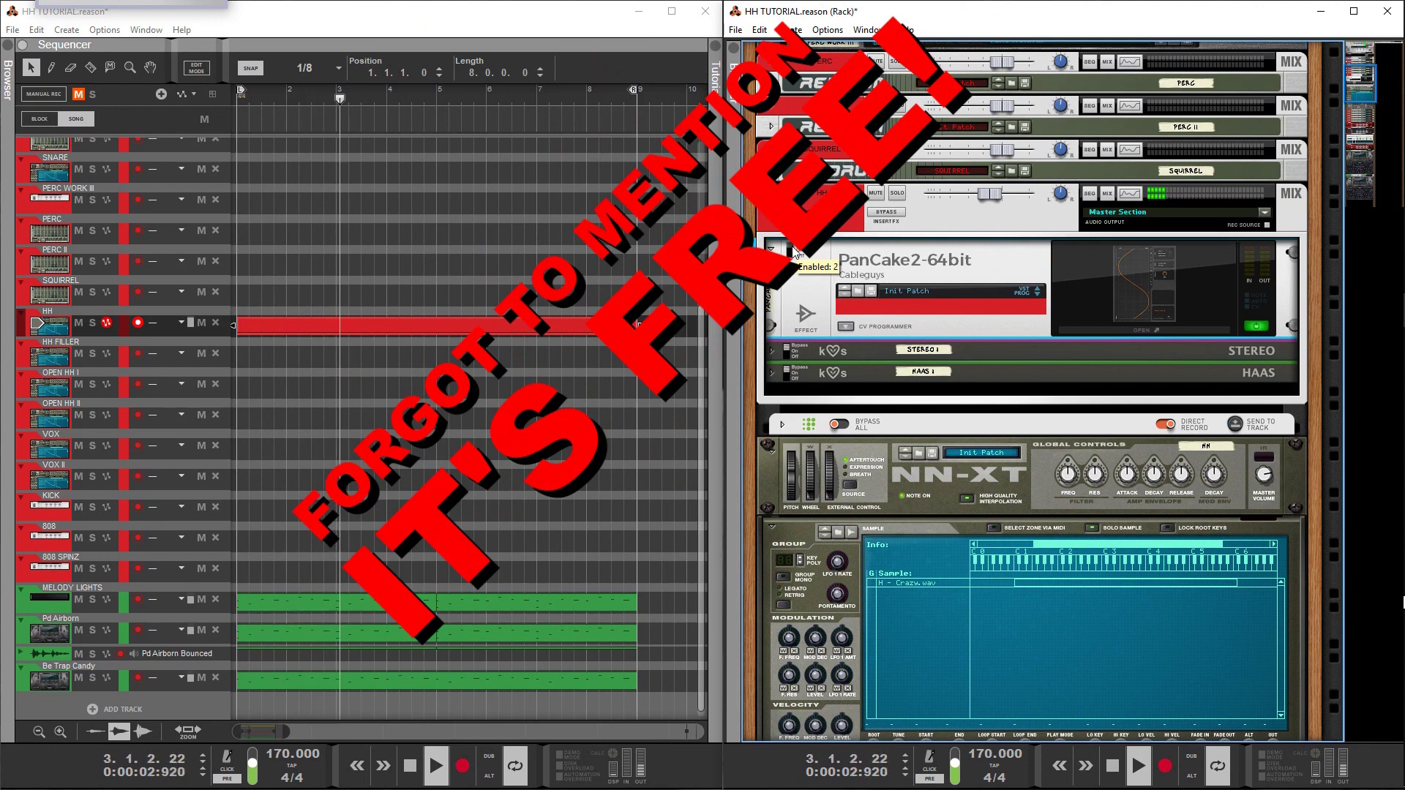
click(793, 252)
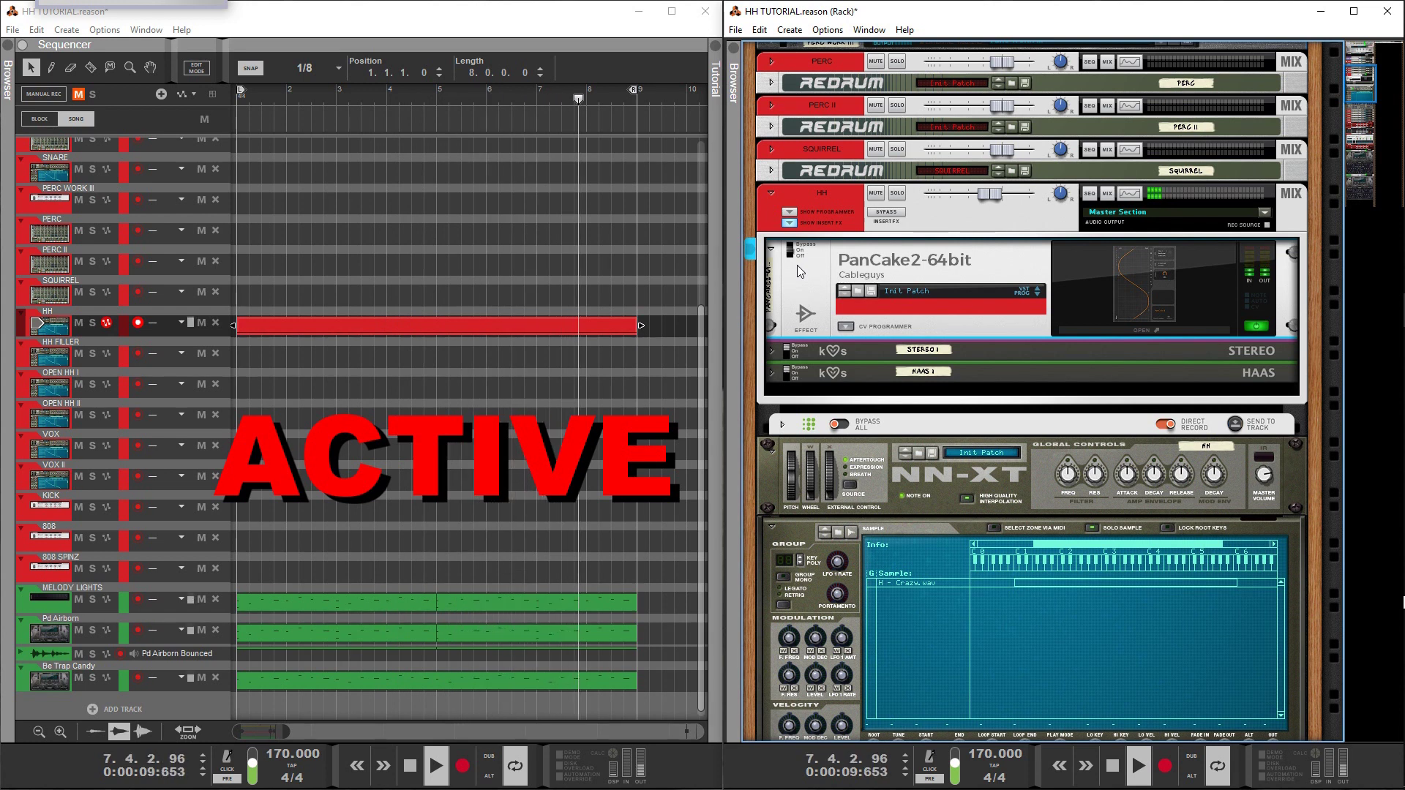
key(space)
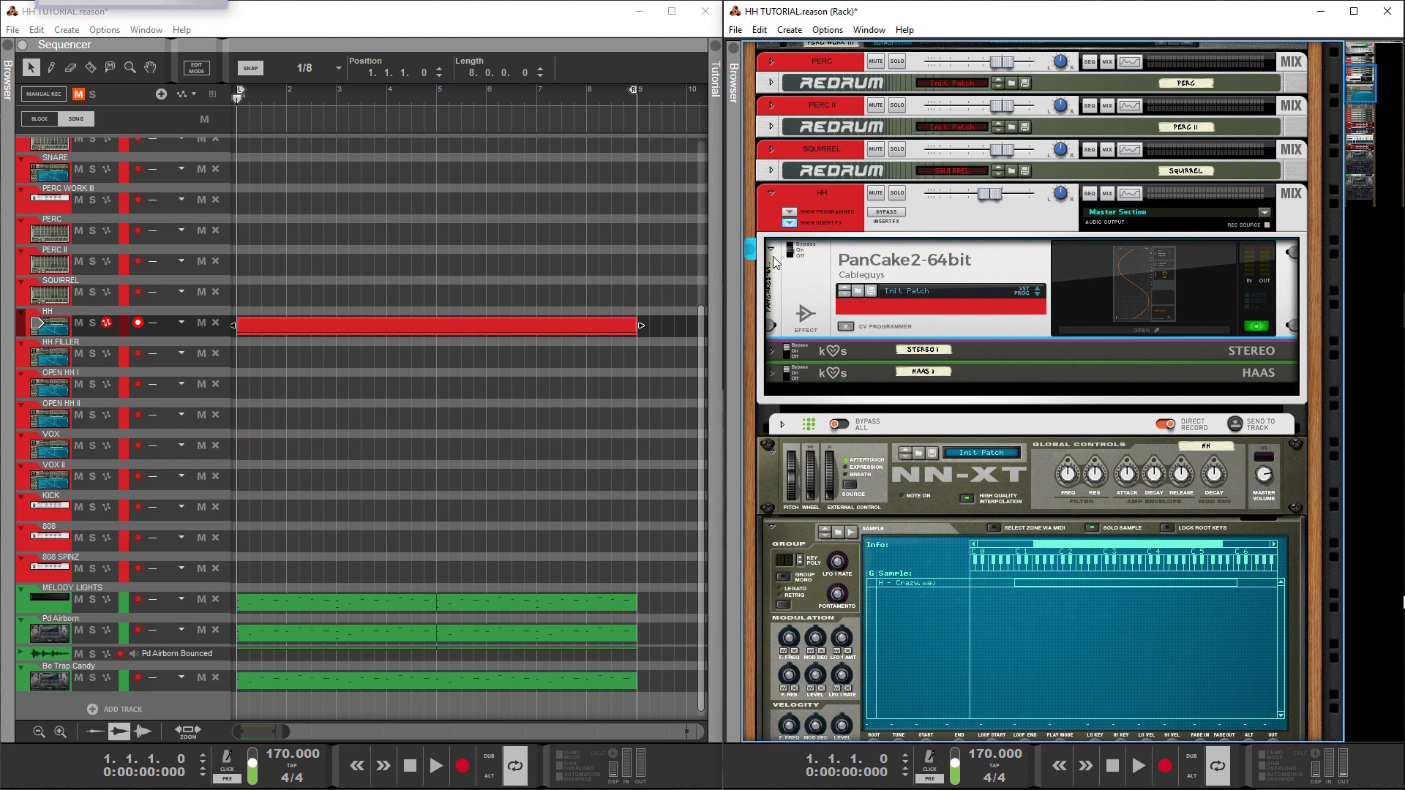
click(771, 250)
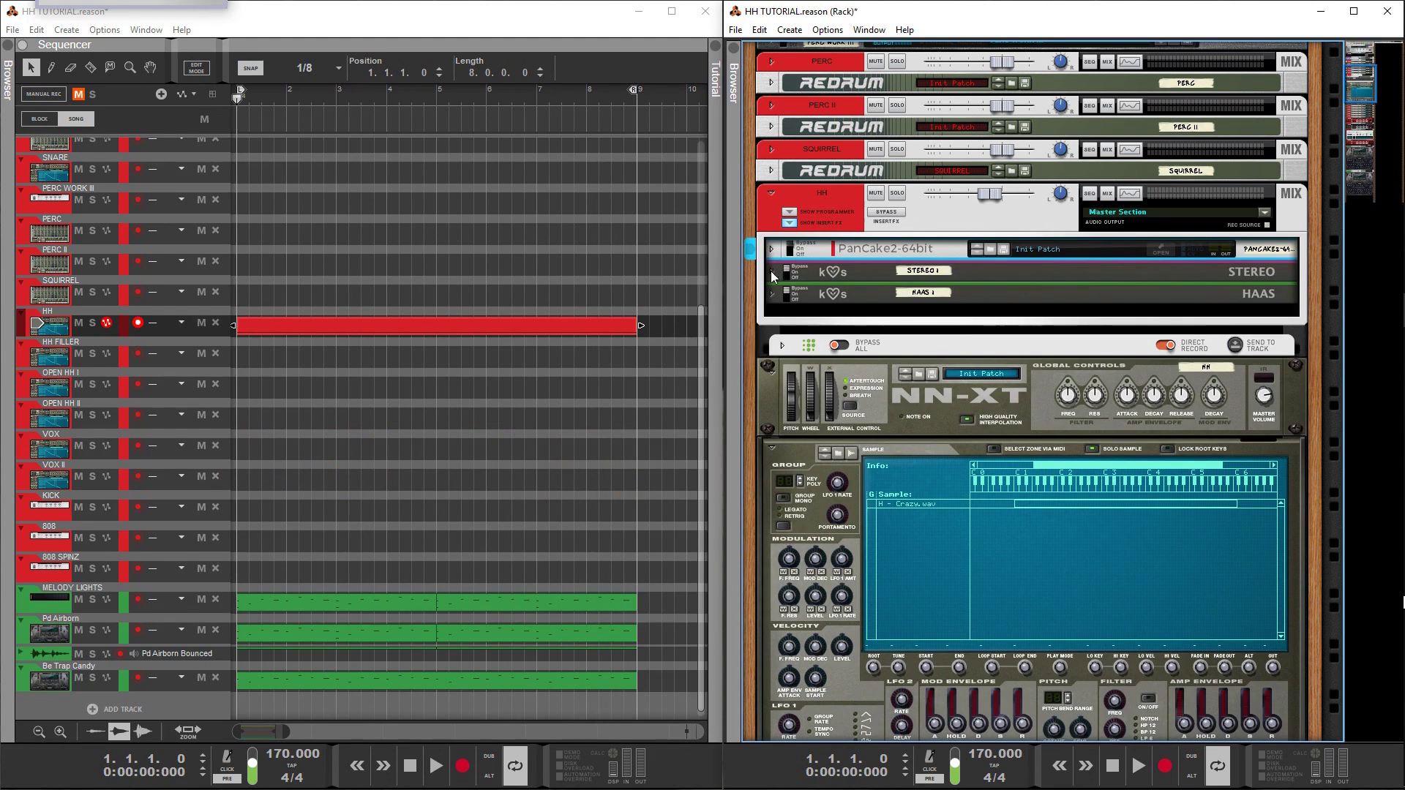
Unfold the Stereo effect and compare the hi-hats during playback with it switched on and set back to Bypass
click(772, 271)
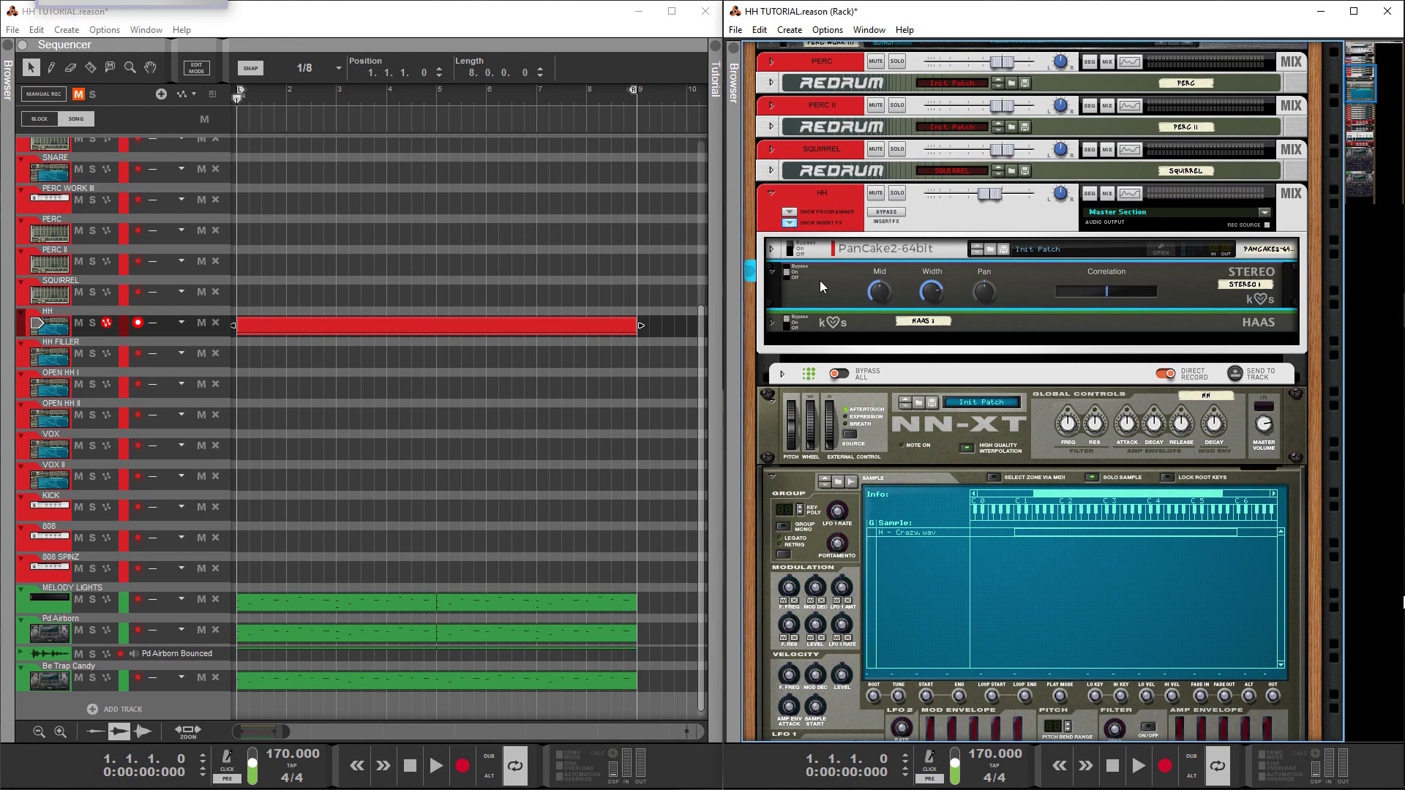
key(space)
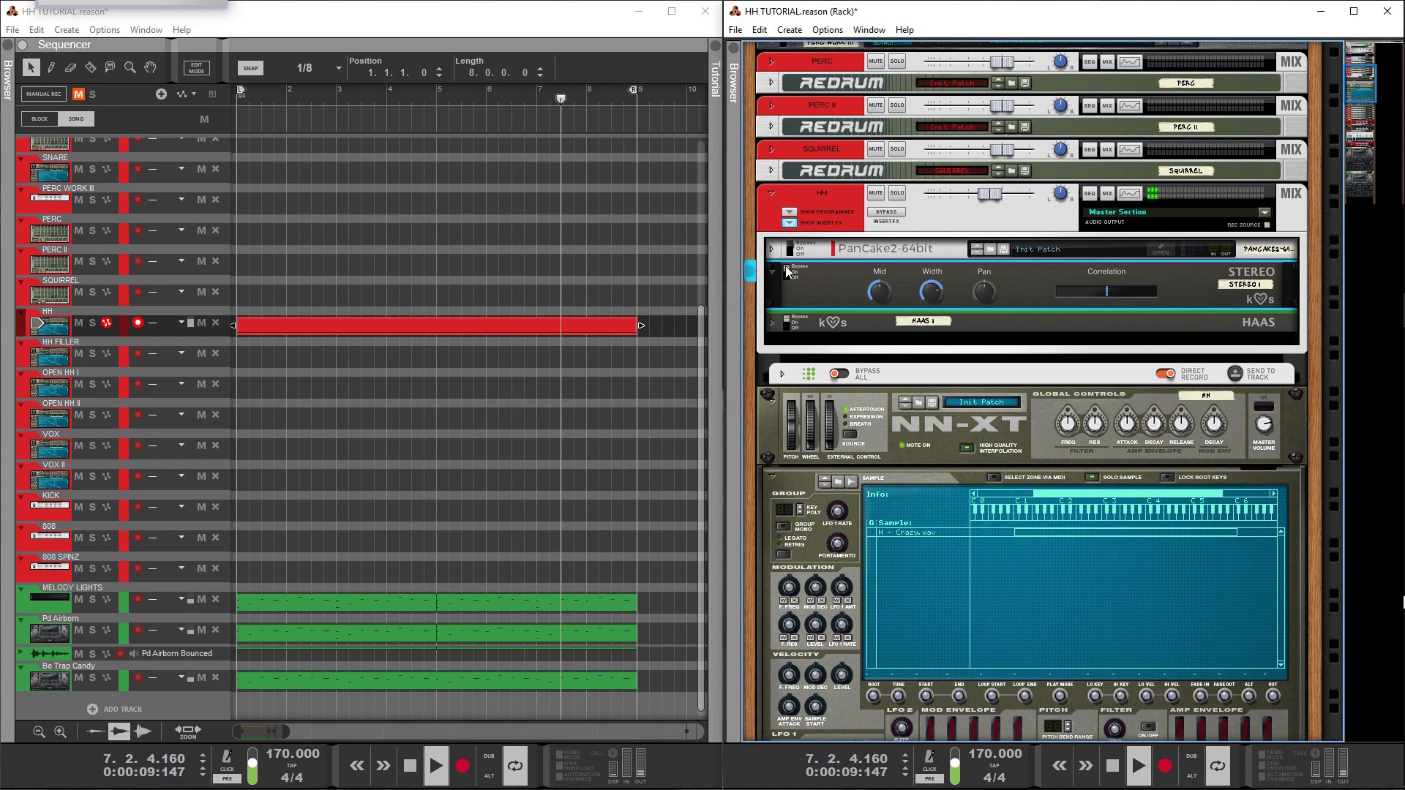
click(788, 272)
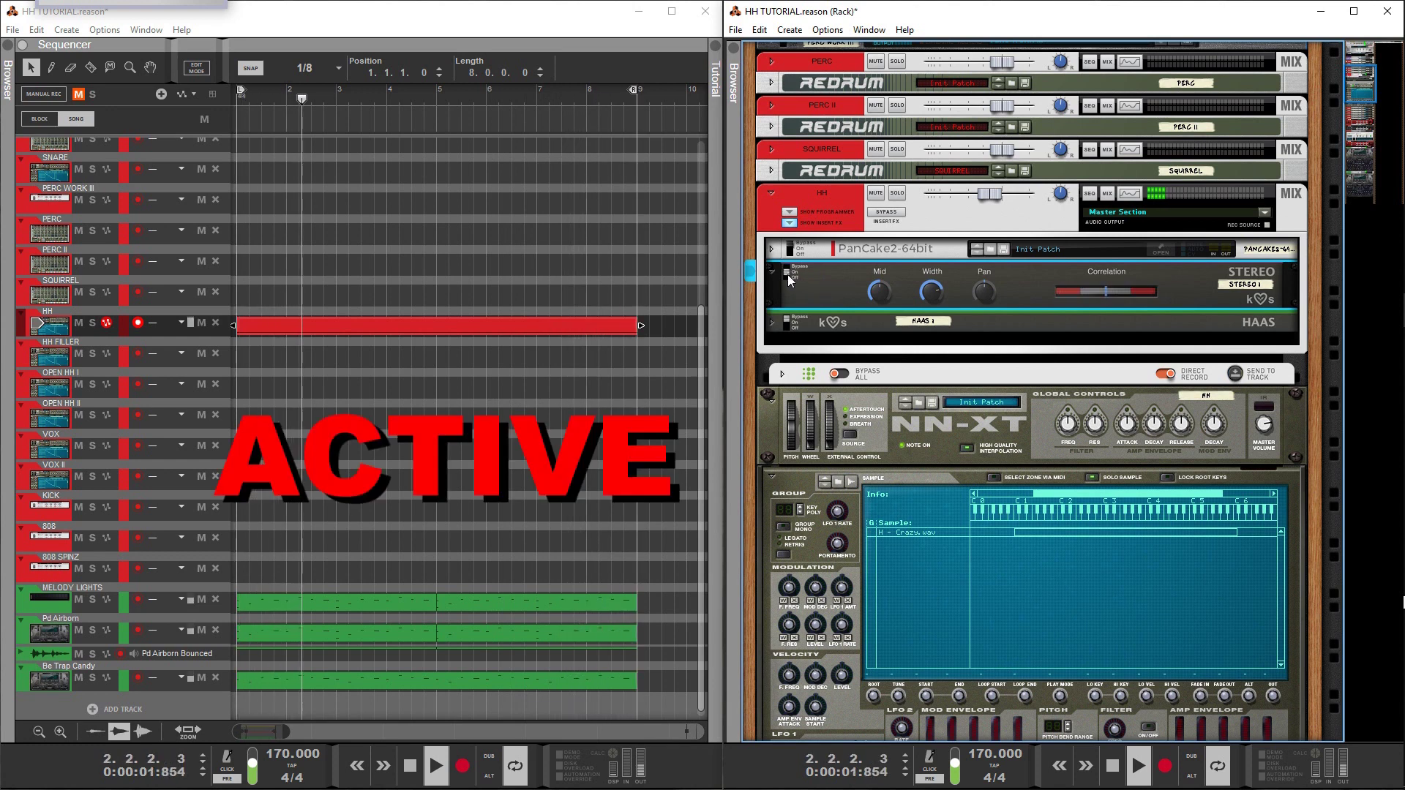
drag(789, 279, 794, 245)
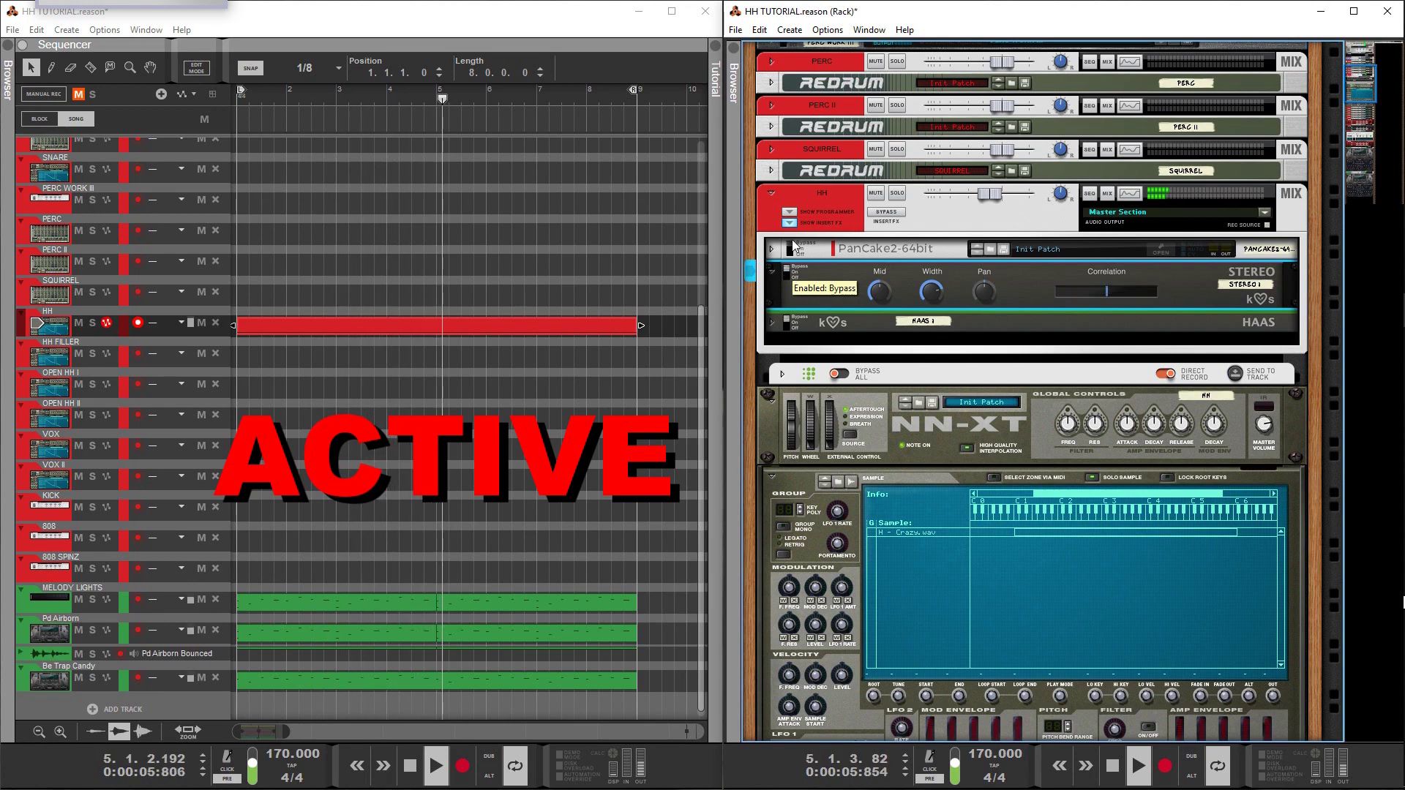
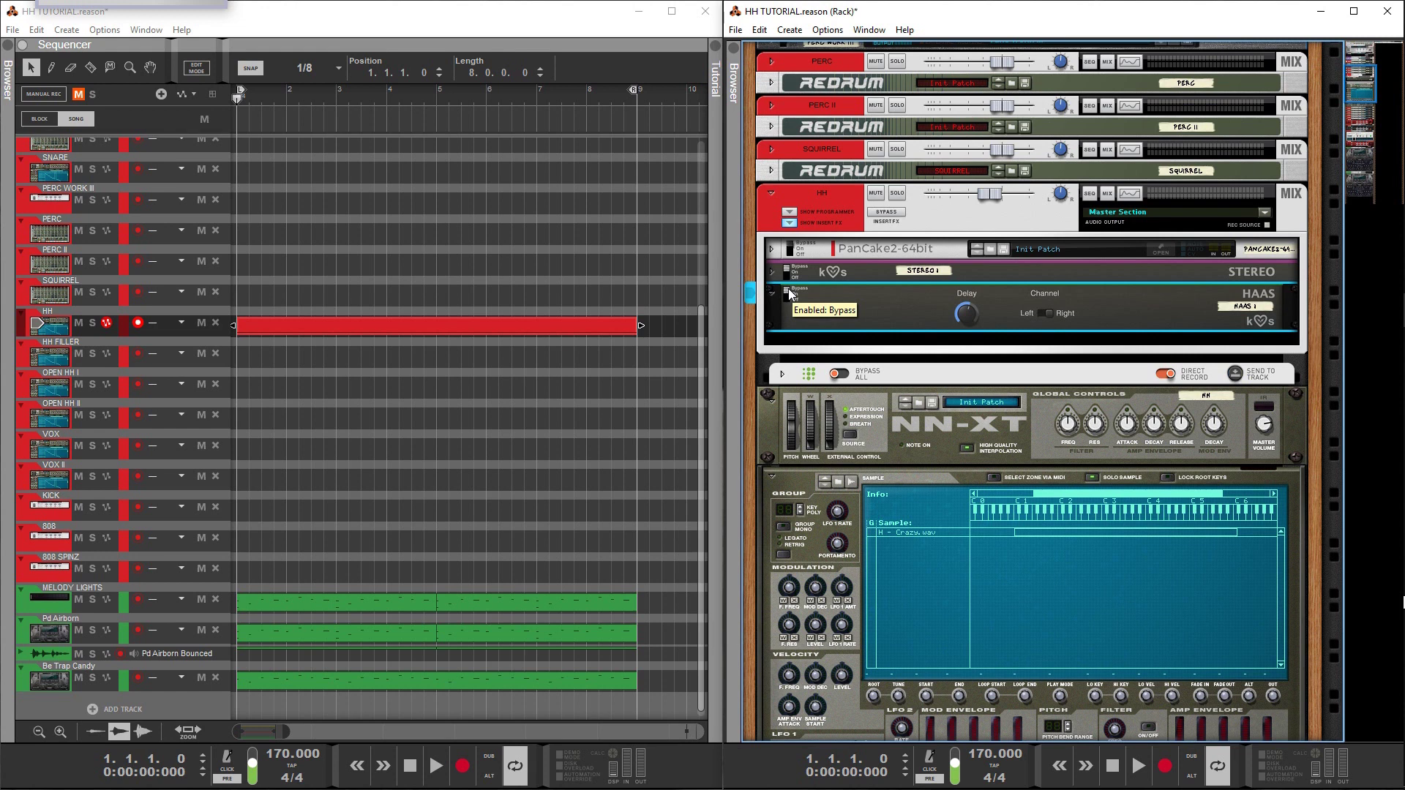
Compare the hi-hats during playback with the Haas effect switched on and set back to Bypass
key(space)
click(787, 294)
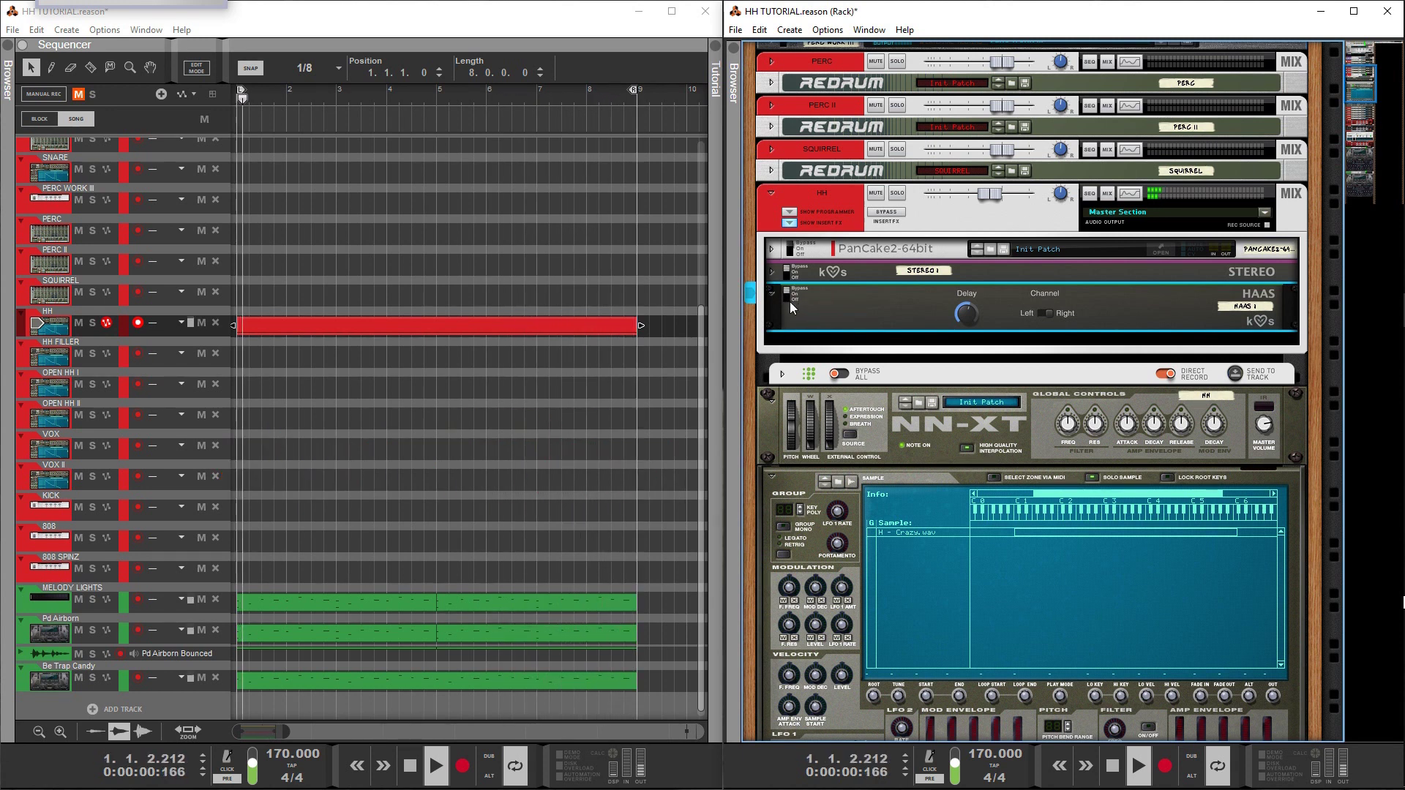
click(789, 295)
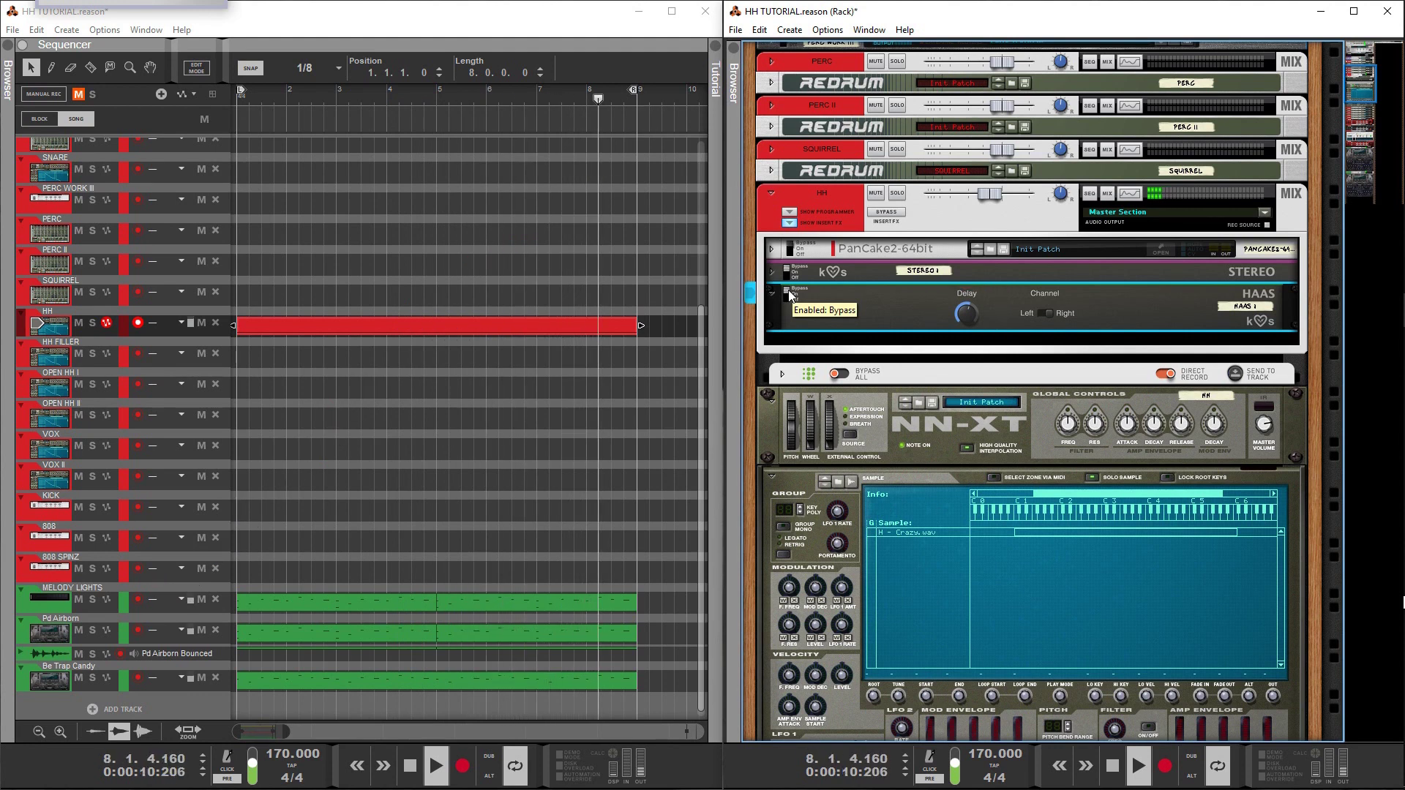
key(space)
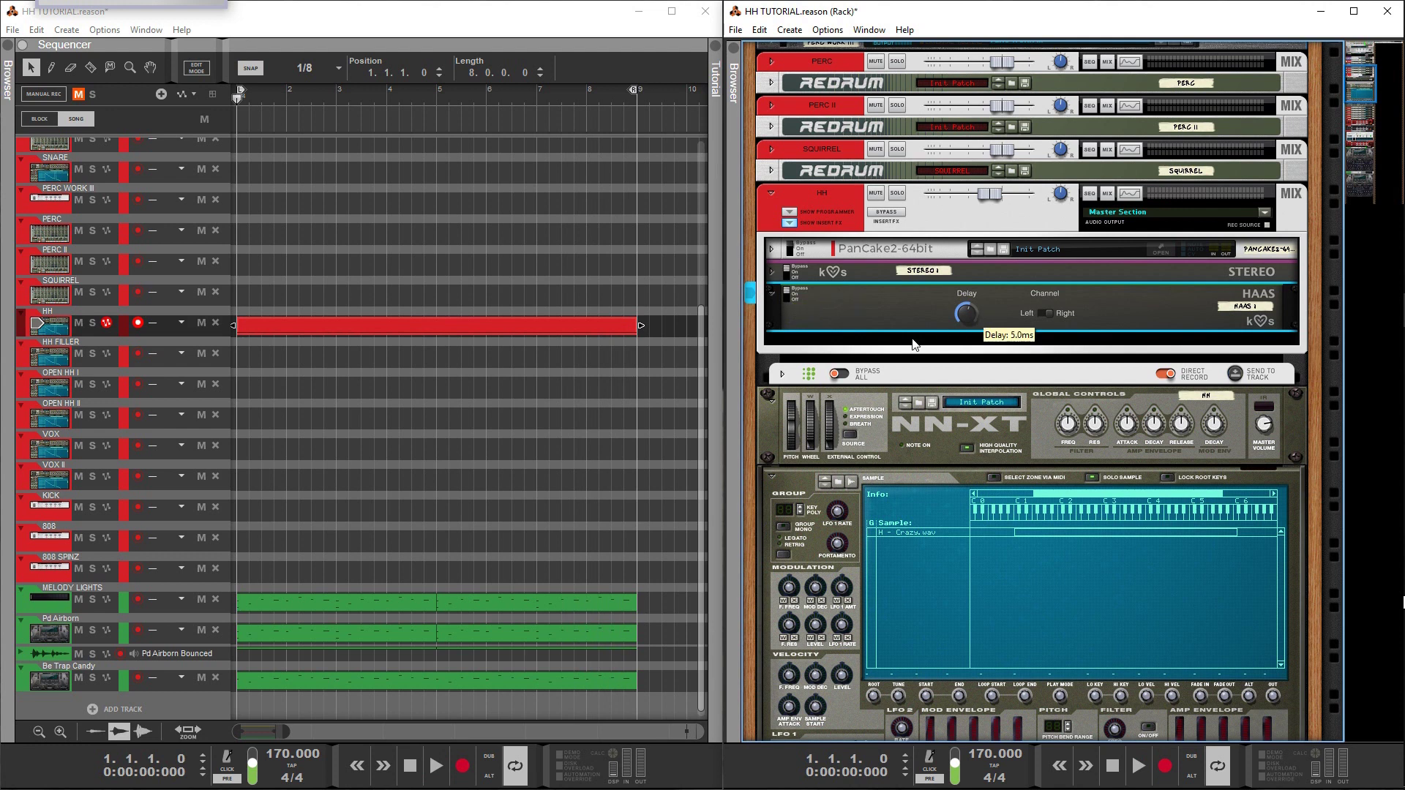
Try a lower Amp Env Sustain on the NN-XT's H - Crazy.wav sample during playback and restore the sustain to full
scroll(861, 392, down, 2)
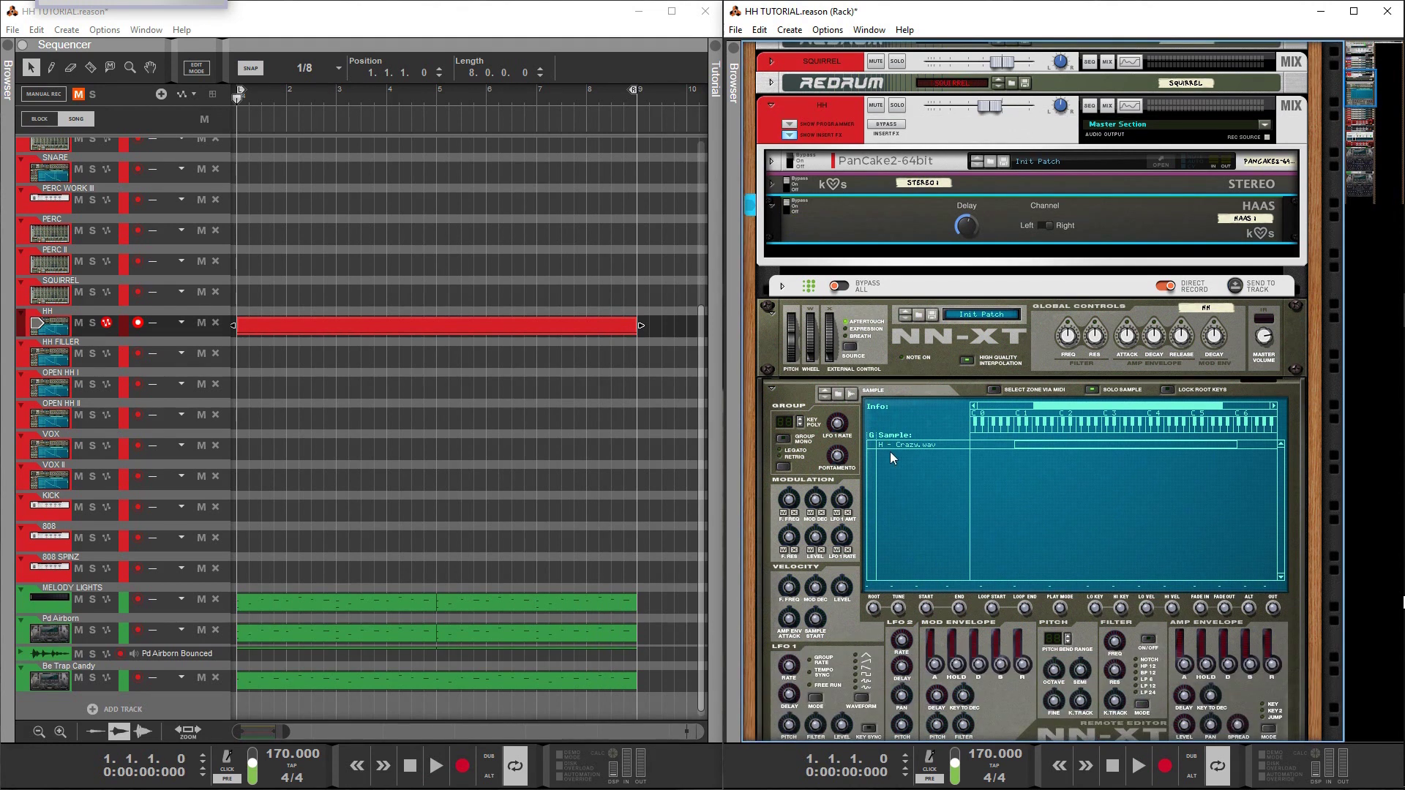
scroll(905, 458, down, 2)
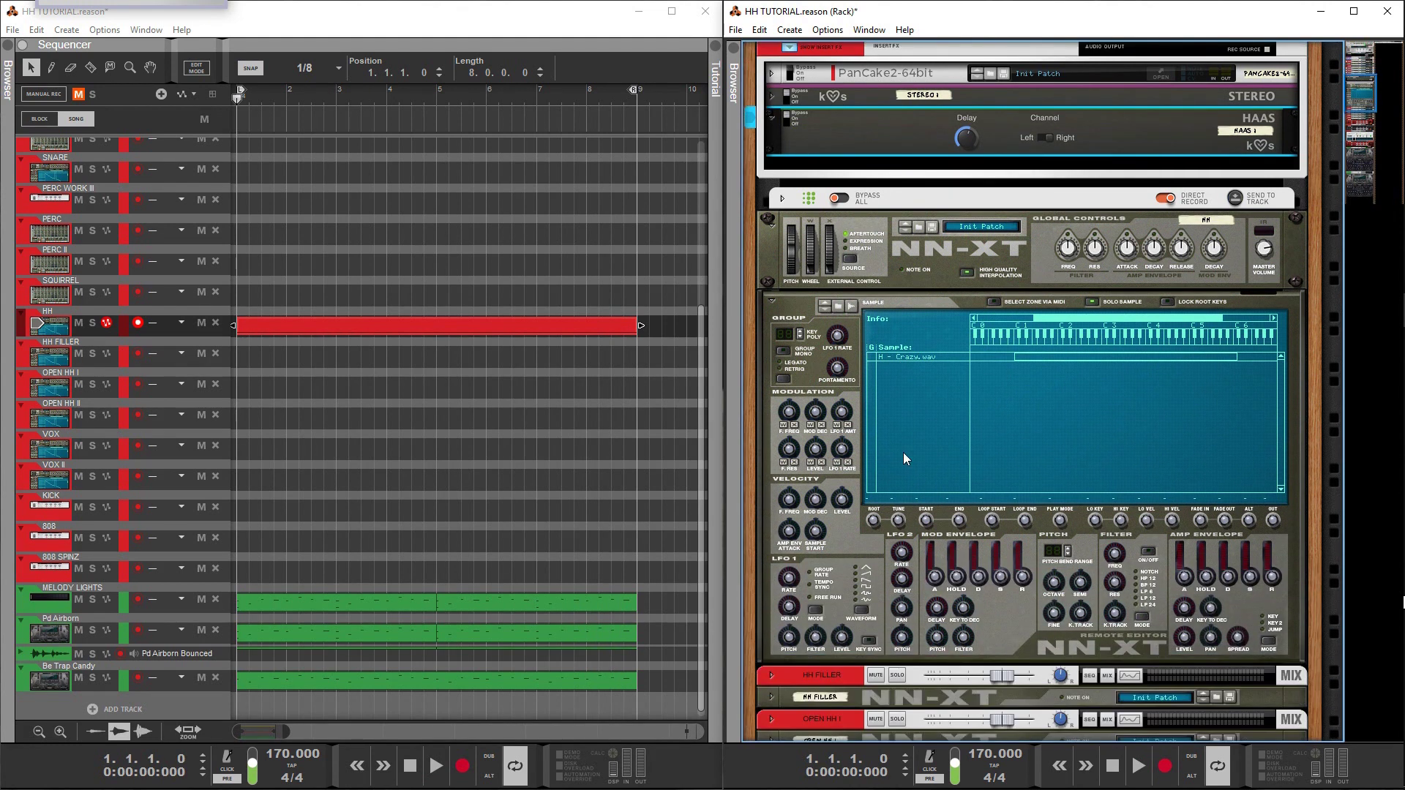
click(906, 356)
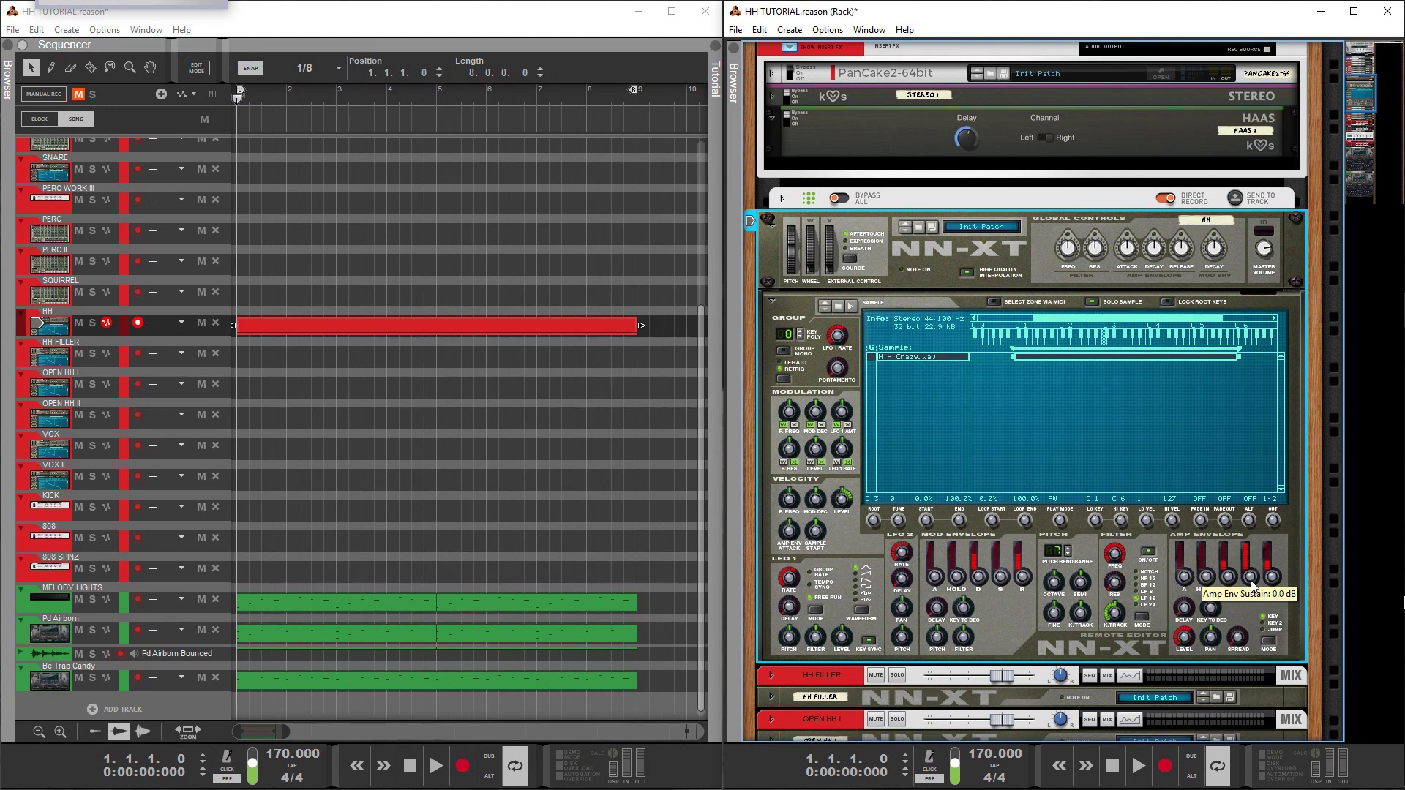
key(space)
drag(1251, 586, 1241, 590)
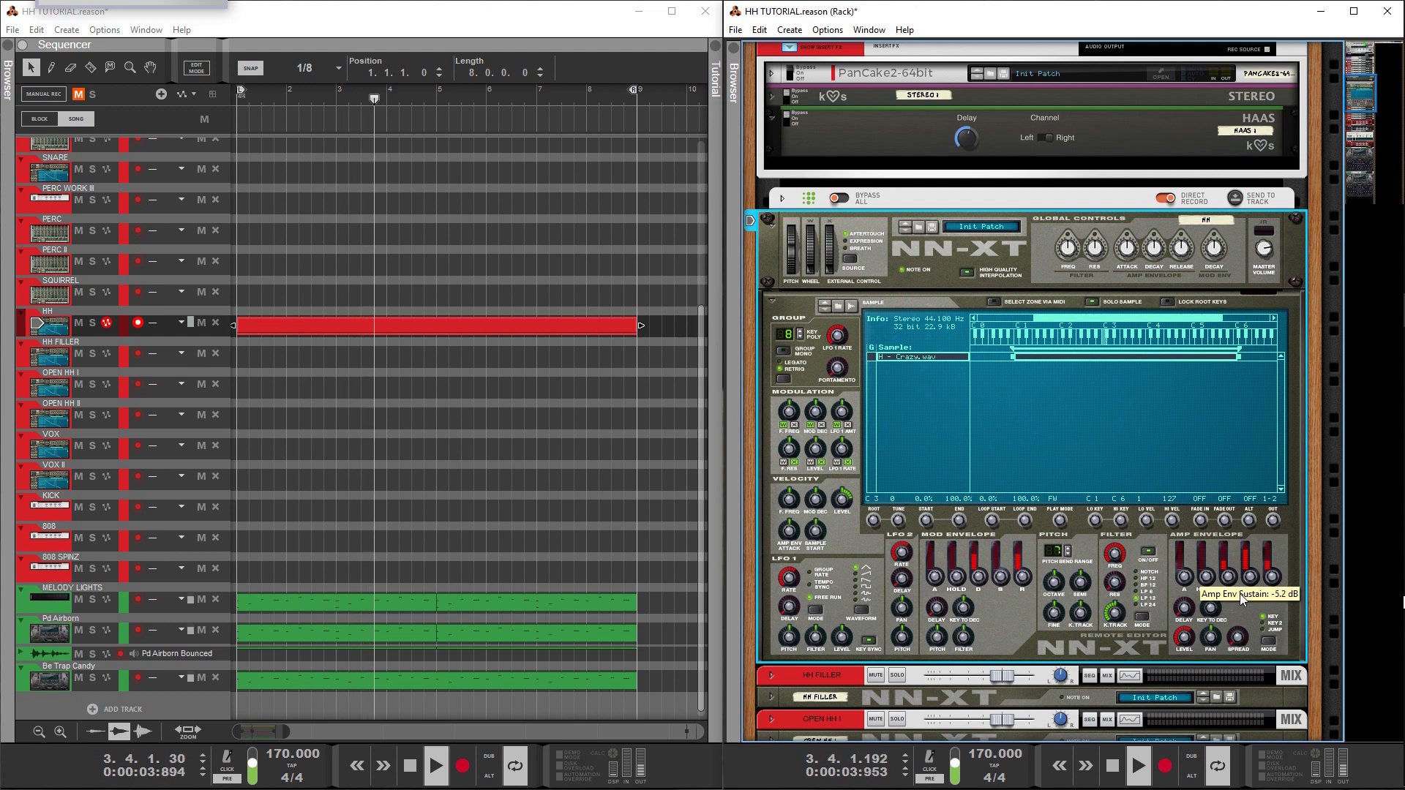
mouse_move(1240, 594)
mouse_down()
mouse_move(1231, 650)
mouse_move(1253, 583)
mouse_up()
key(space)
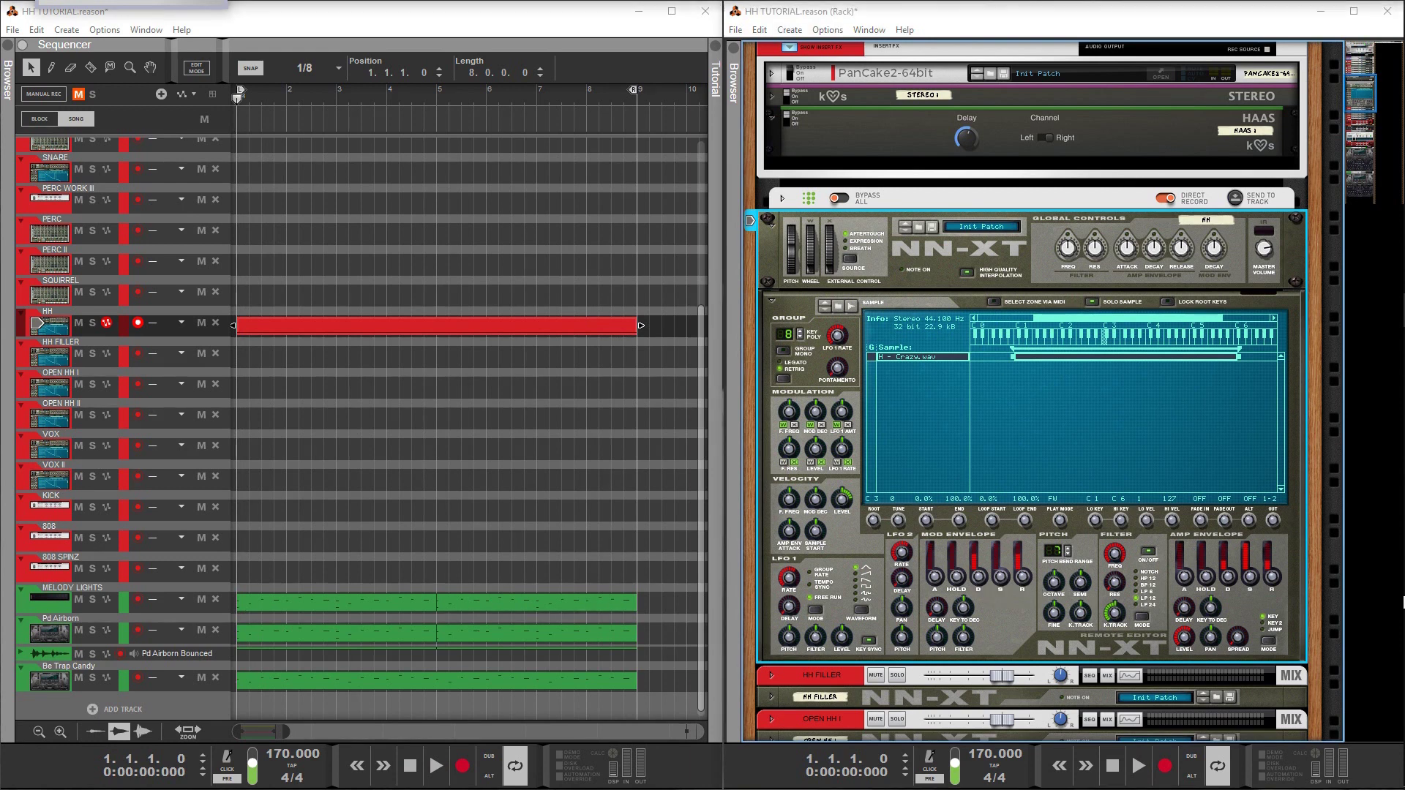
Open the mixer and enable the gate in the HH channel's dynamics section
key(F5)
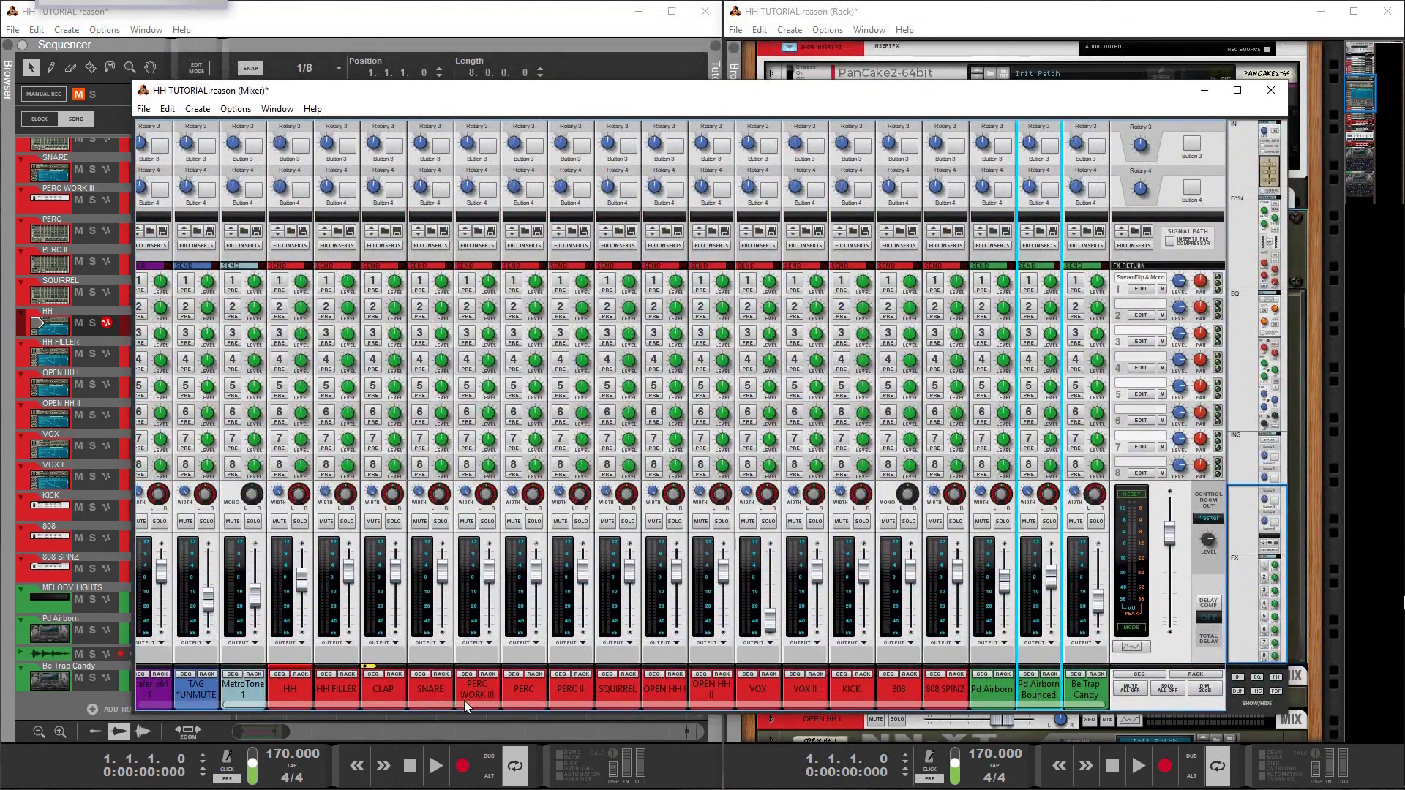
drag(461, 702, 350, 699)
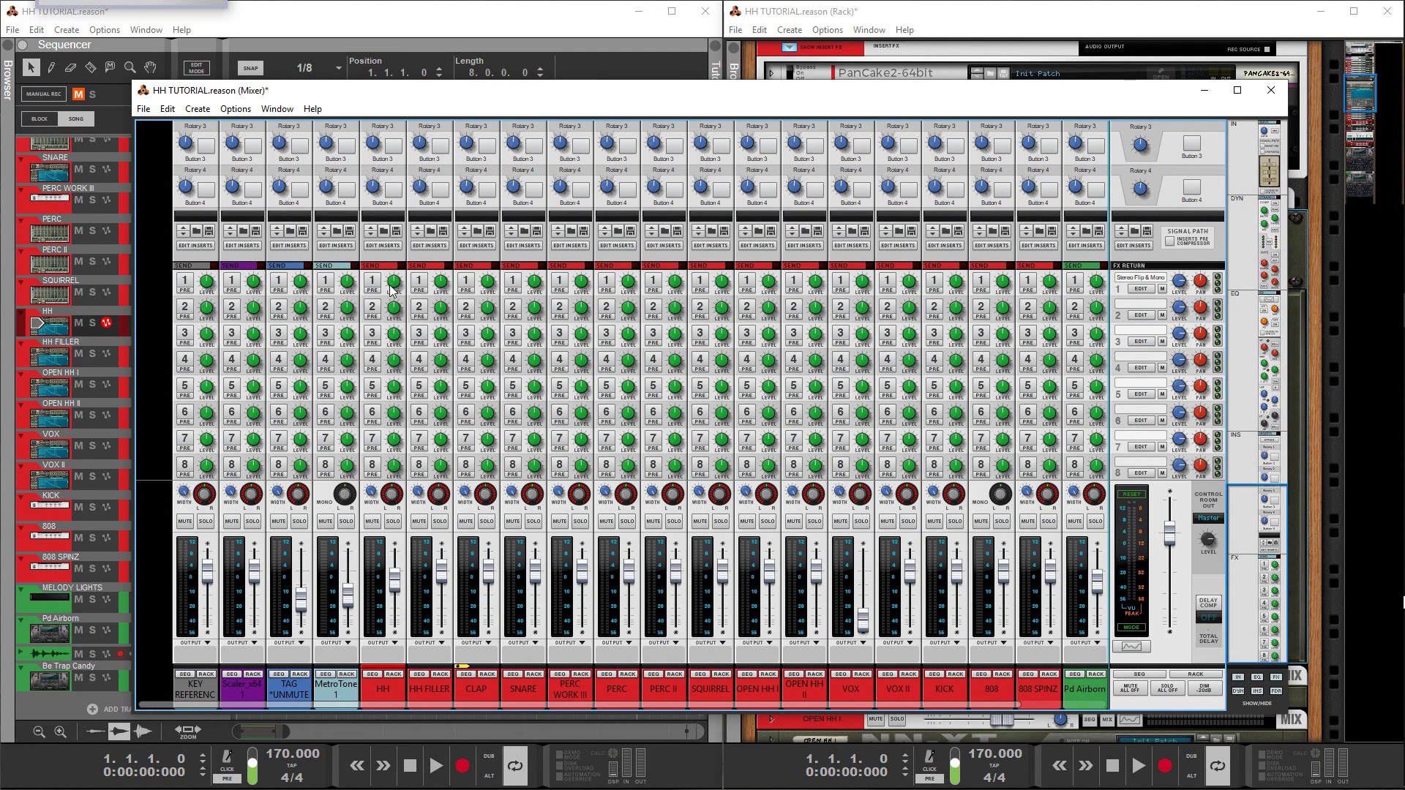
scroll(402, 289, up, 6)
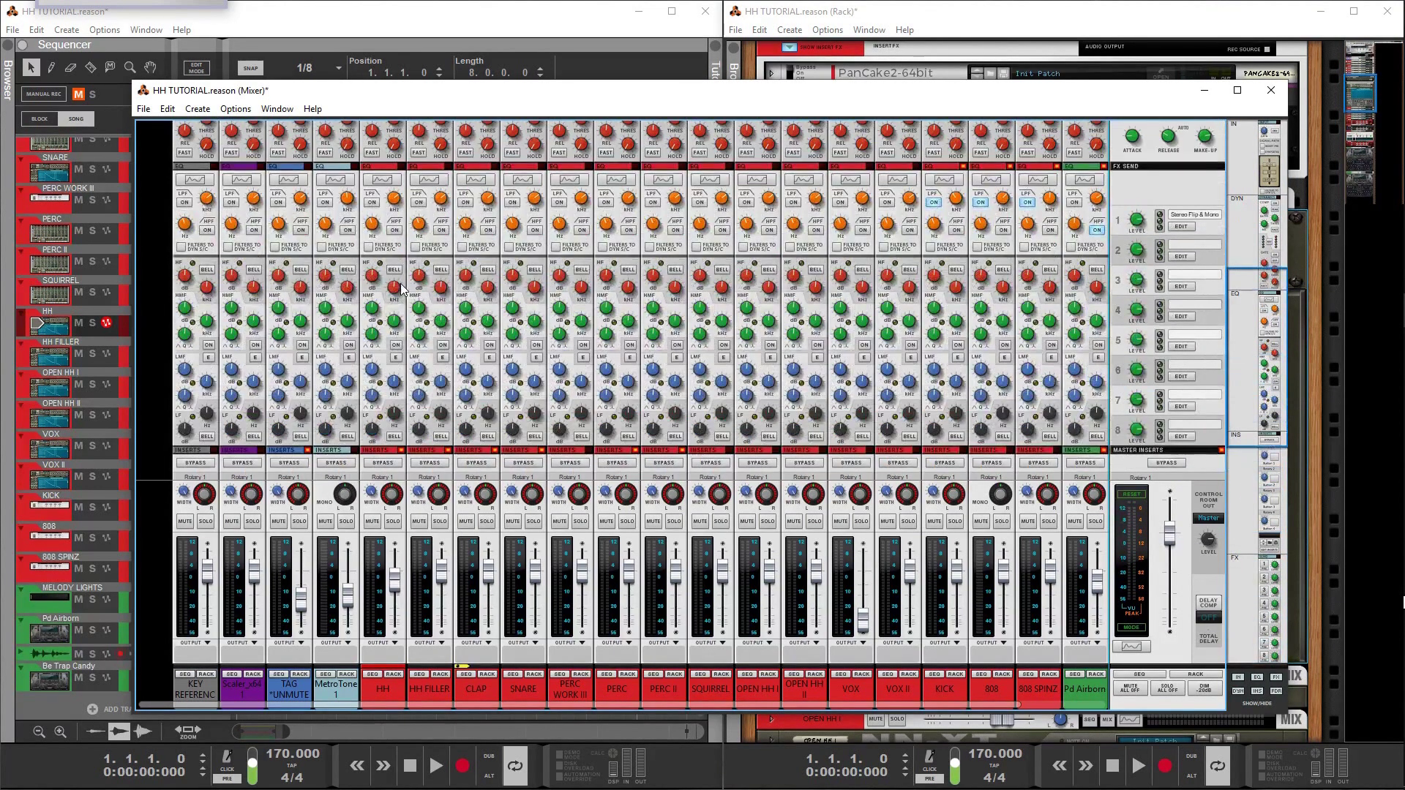
scroll(402, 289, up, 2)
scroll(398, 284, up, 2)
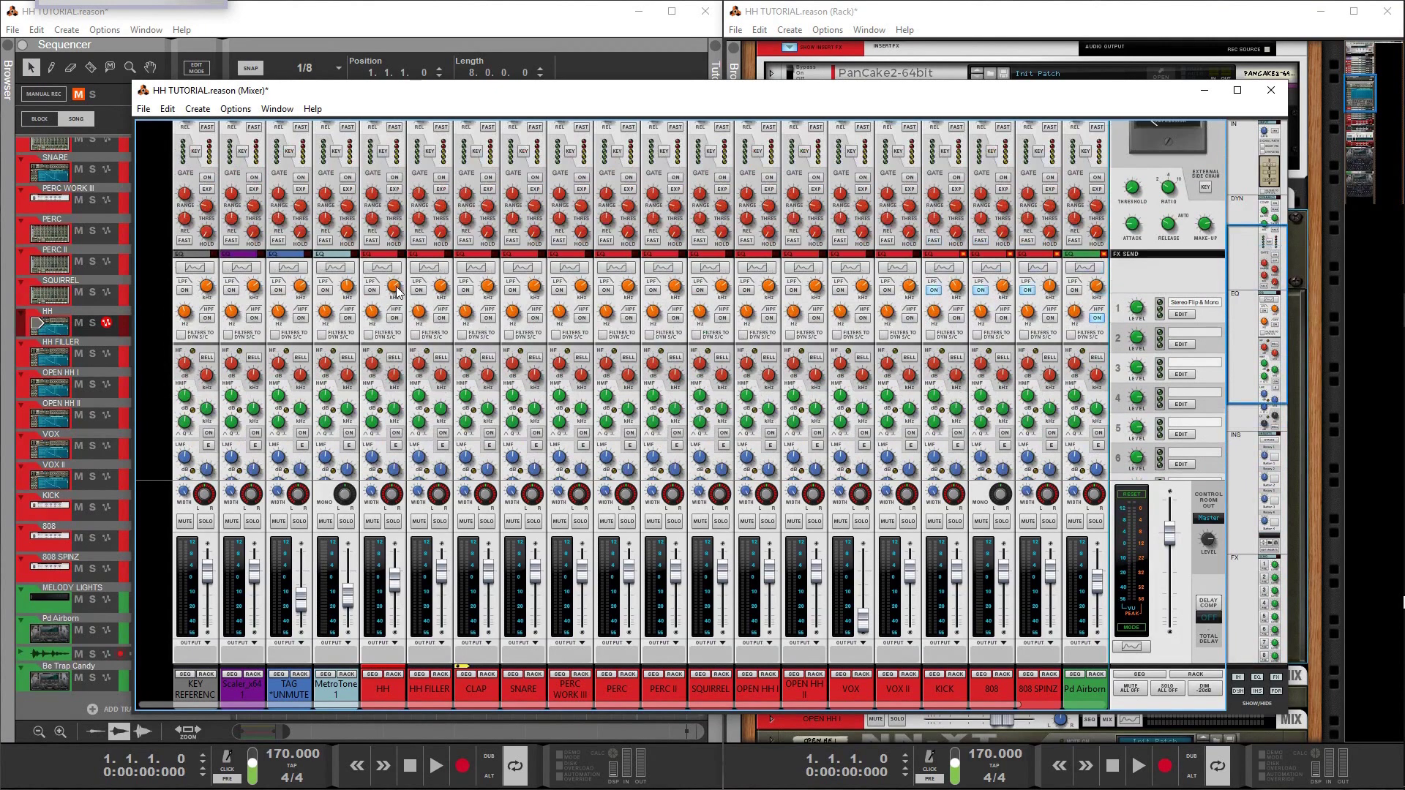
click(393, 178)
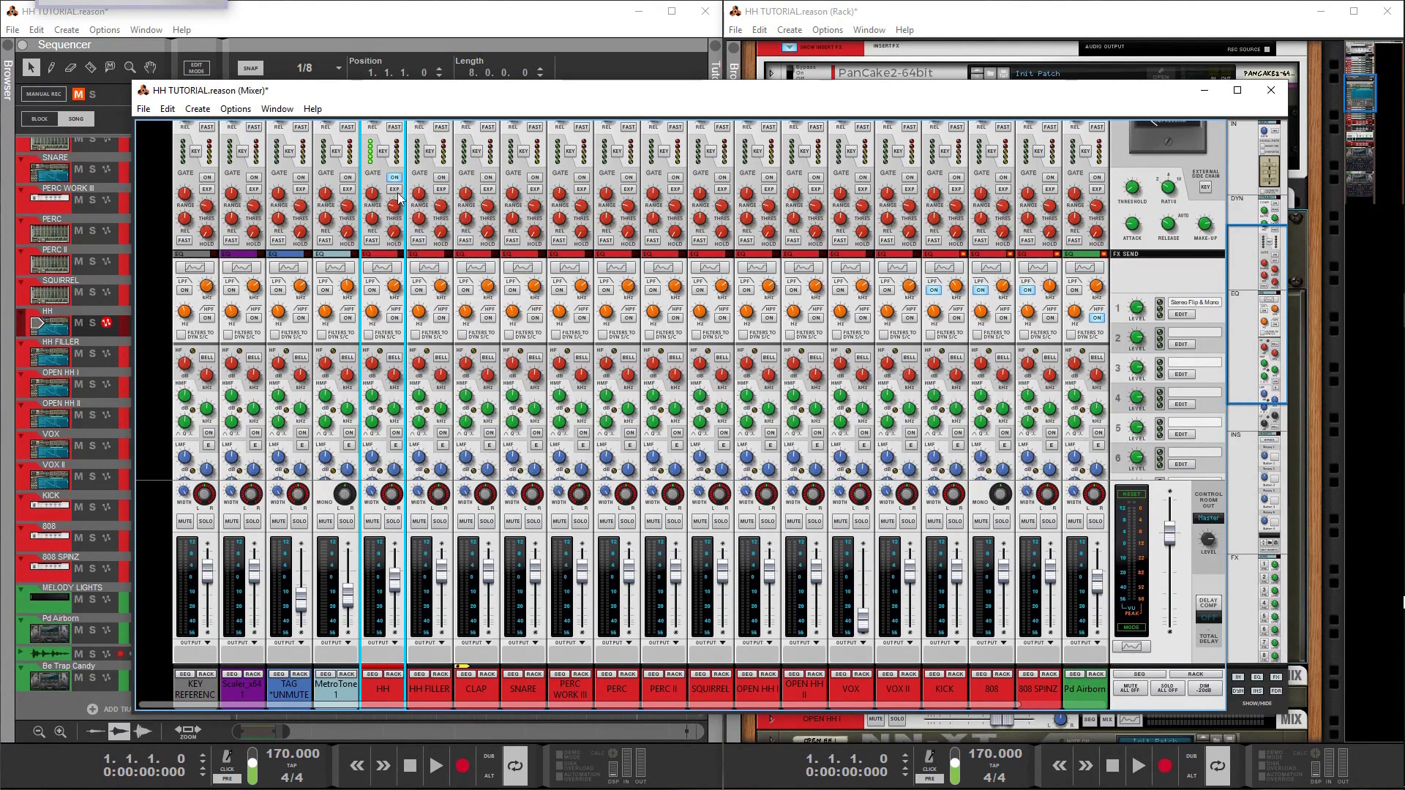
During playback, switch the HH channel's gate to fast attack, adjust its range and release, and set the hold to 0 ms
key(space)
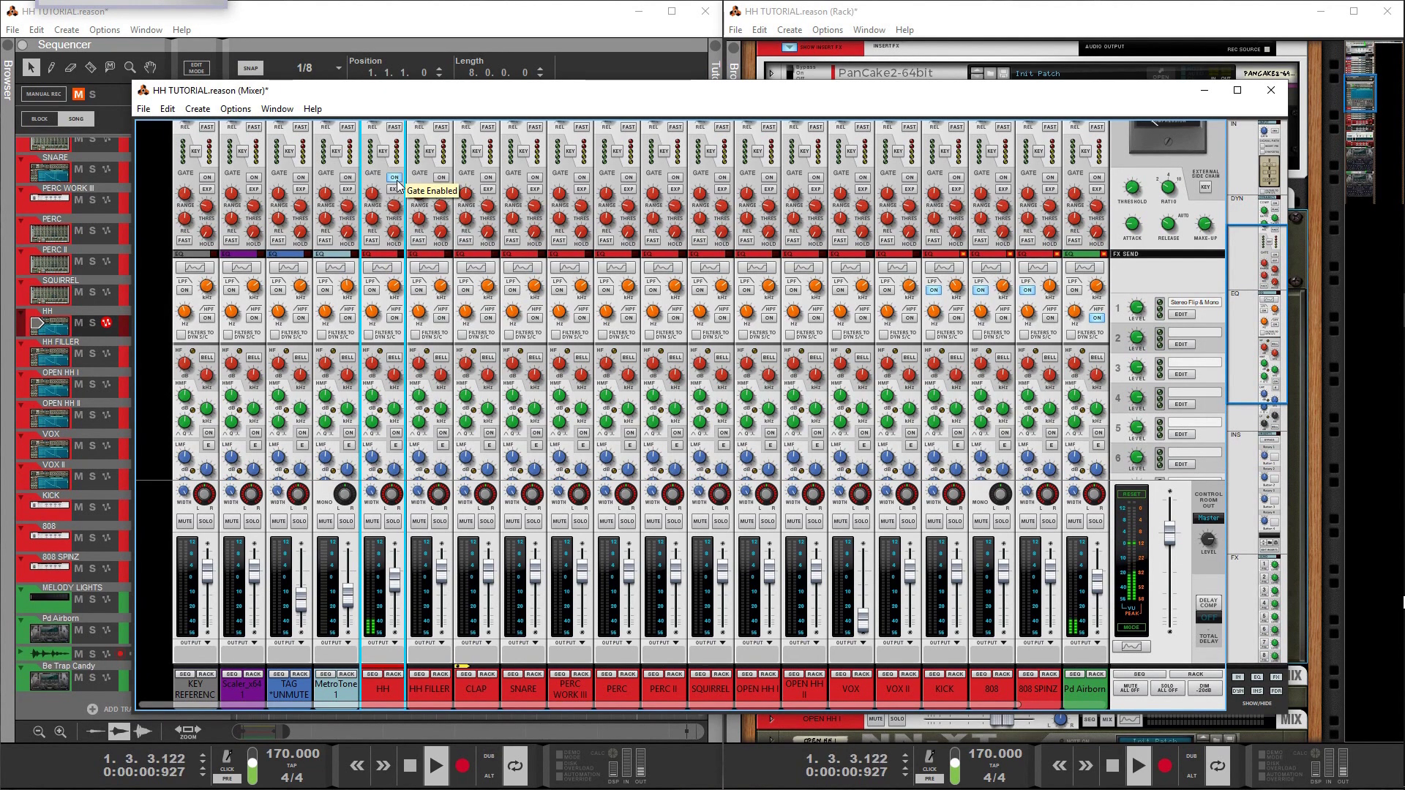
click(372, 242)
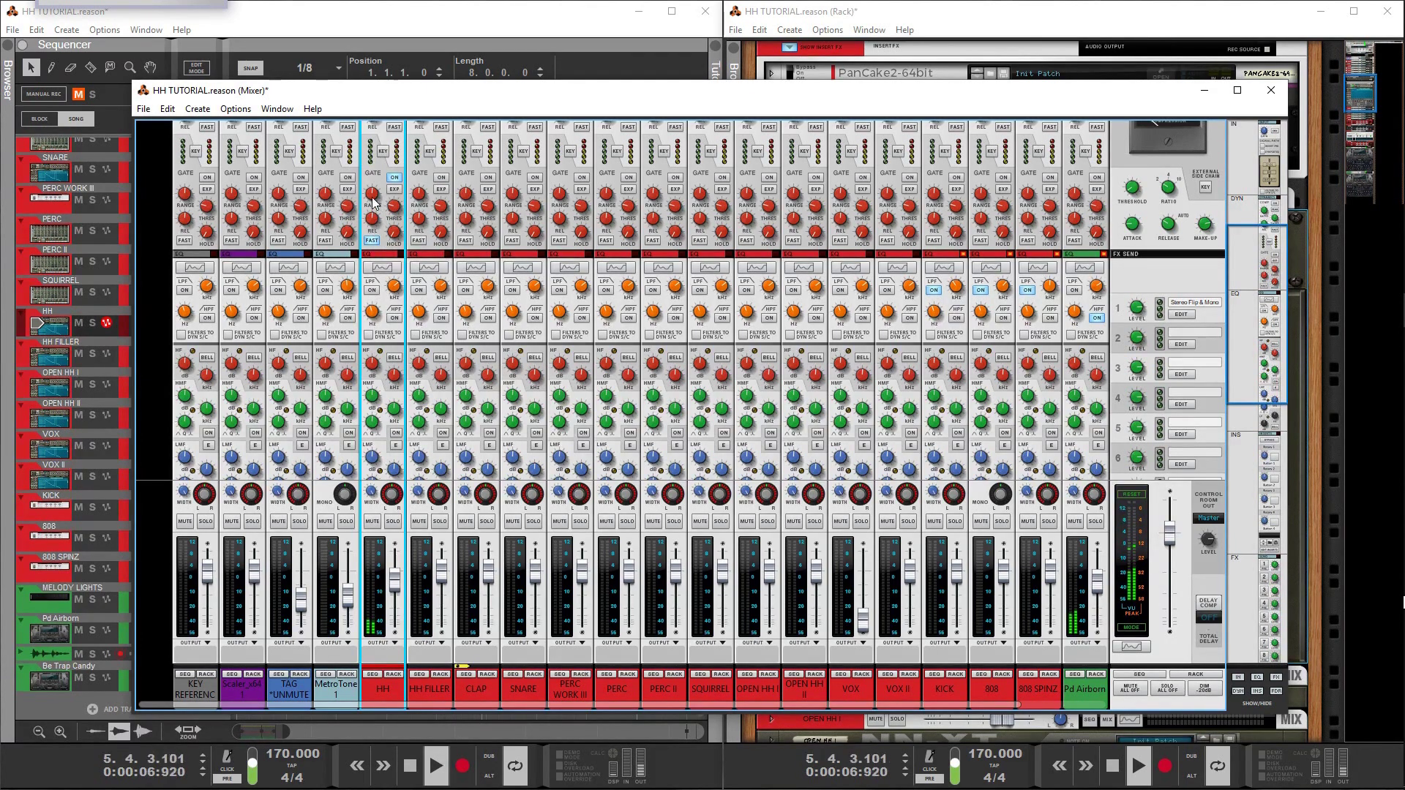
mouse_move(376, 196)
mouse_move(375, 196)
mouse_down()
mouse_move(389, 179)
mouse_move(379, 250)
mouse_move(406, 155)
mouse_move(392, 205)
mouse_up()
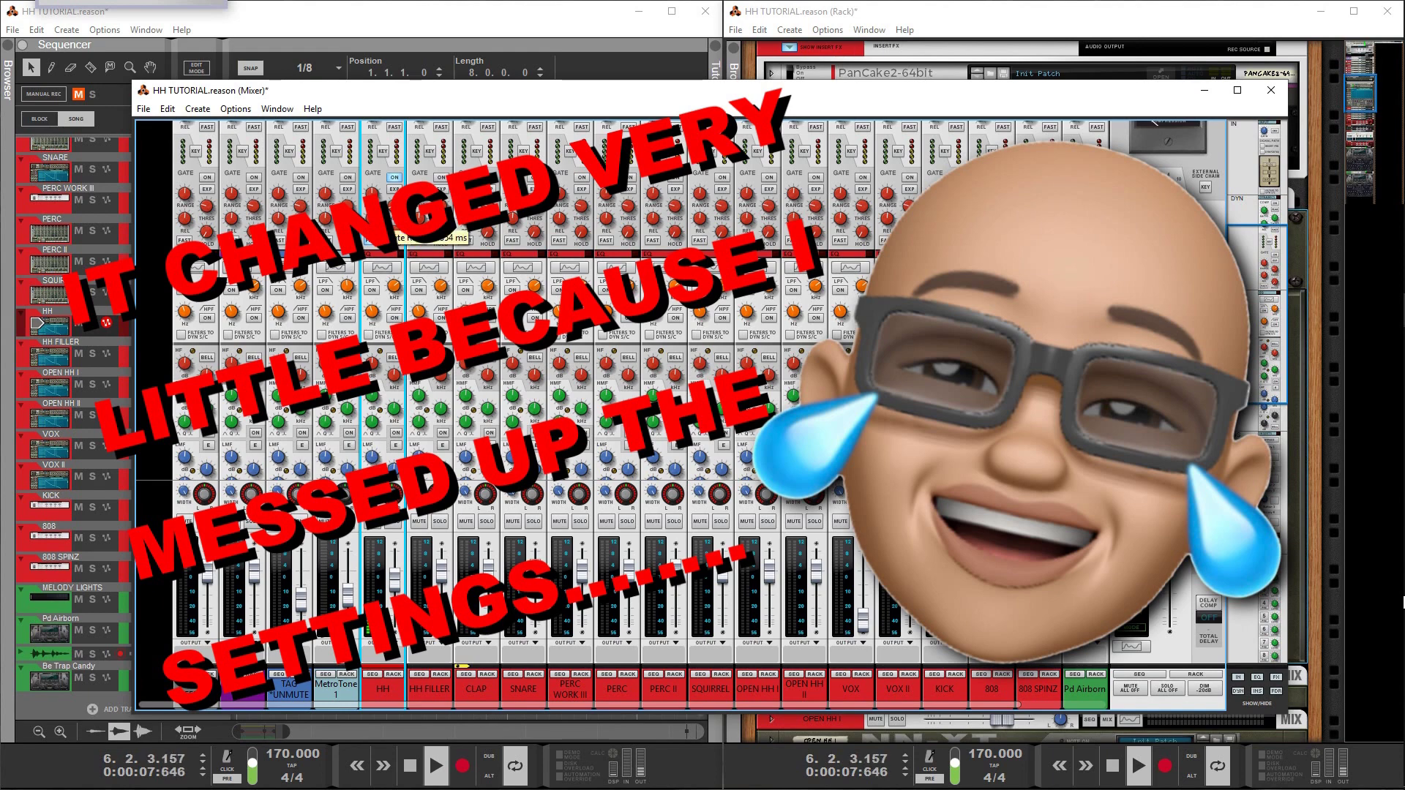
drag(395, 236, 398, 243)
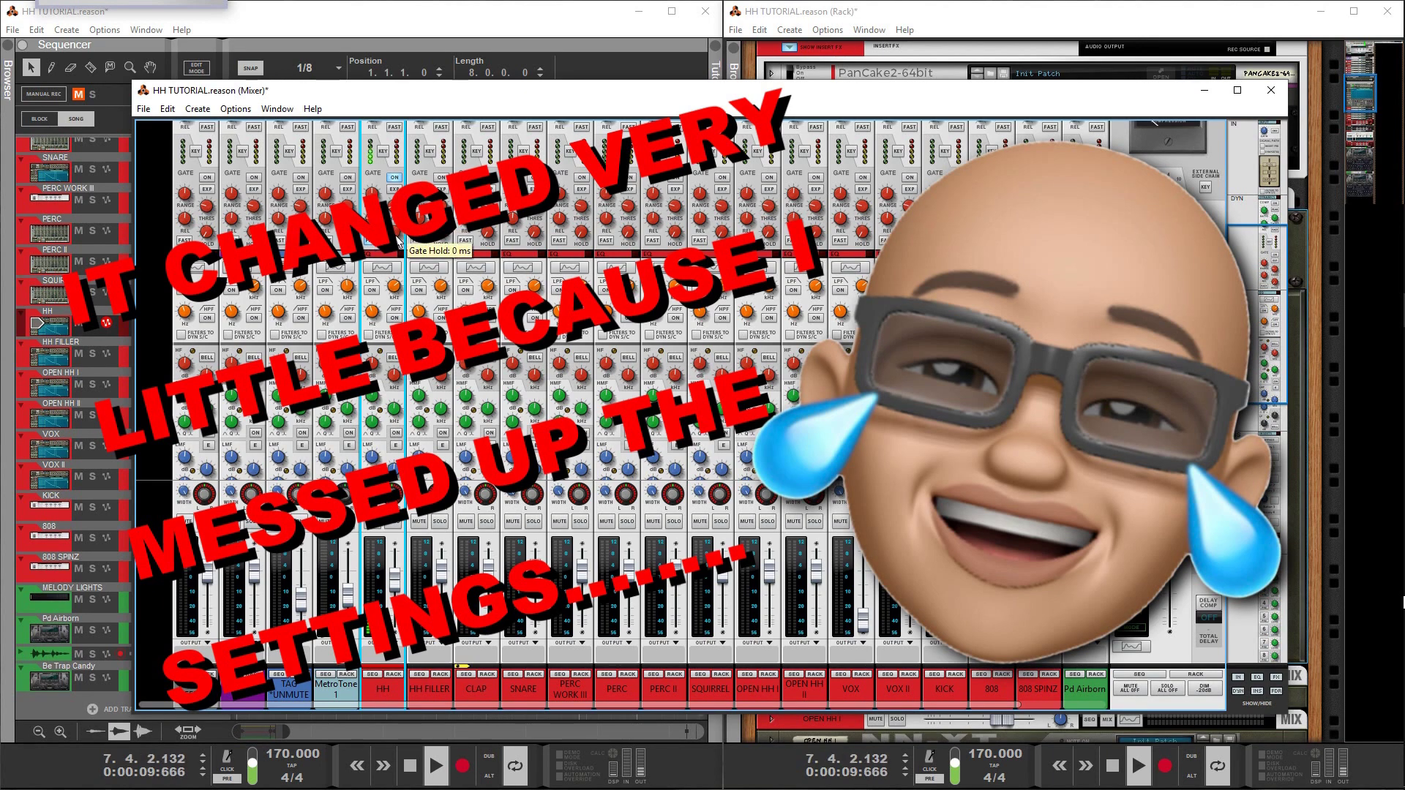
Set the HH channel's gate range to about -23.62 dB with the gate enabled
click(394, 177)
drag(372, 194, 373, 192)
mouse_move(376, 240)
mouse_down()
mouse_move(384, 269)
mouse_move(382, 229)
mouse_up()
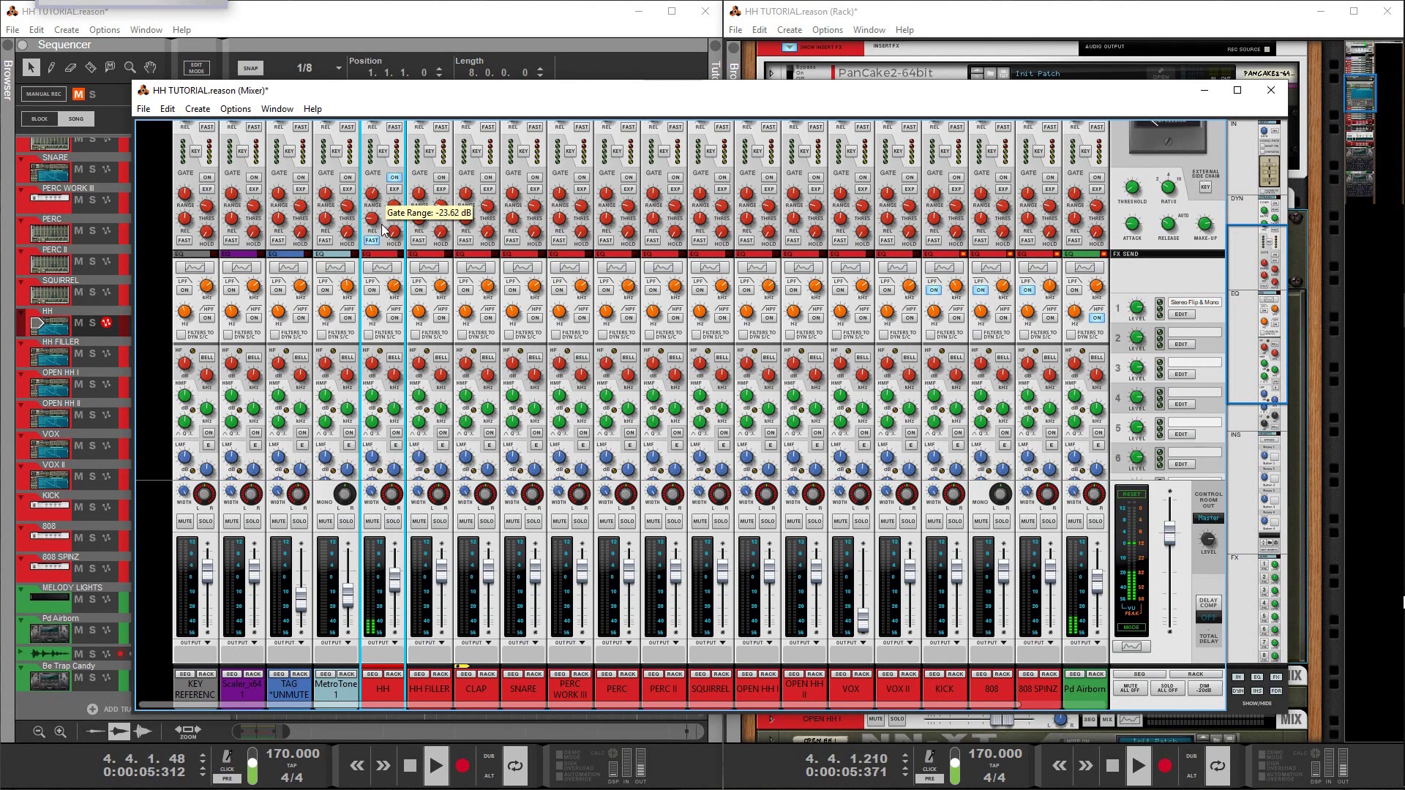
Compare the hi-hats during playback with the HH channel's gate disabled and re-enabled, and stop playback
click(399, 182)
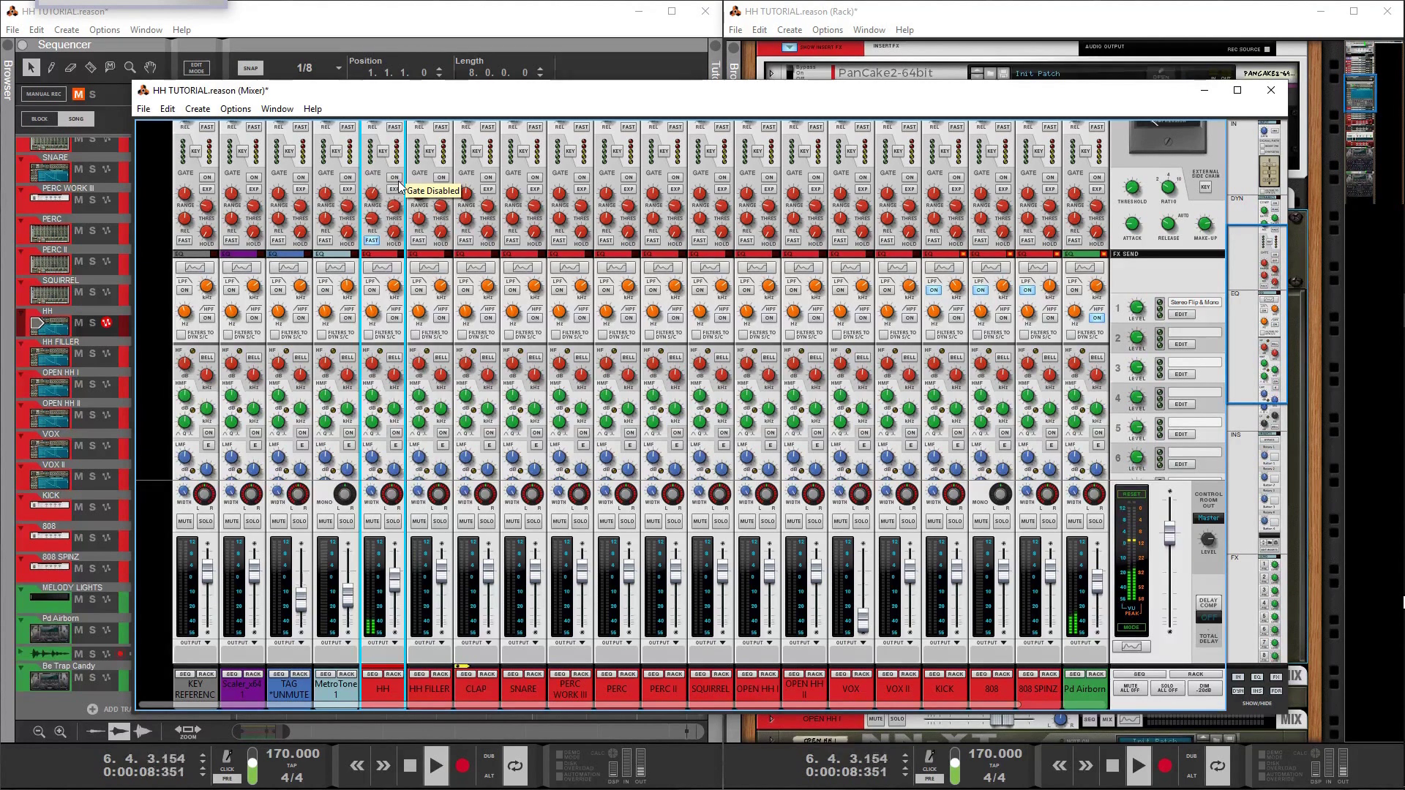
click(399, 183)
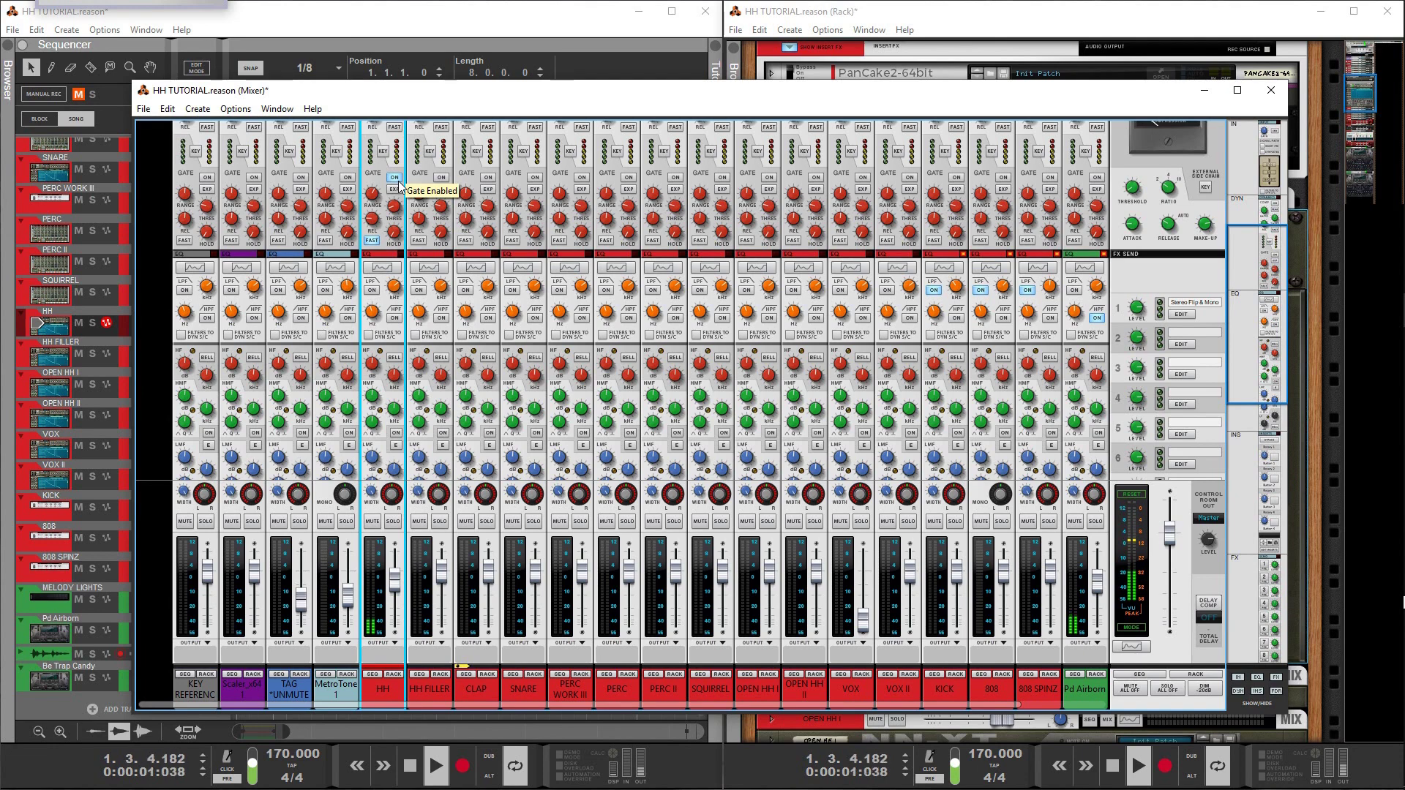
key(space)
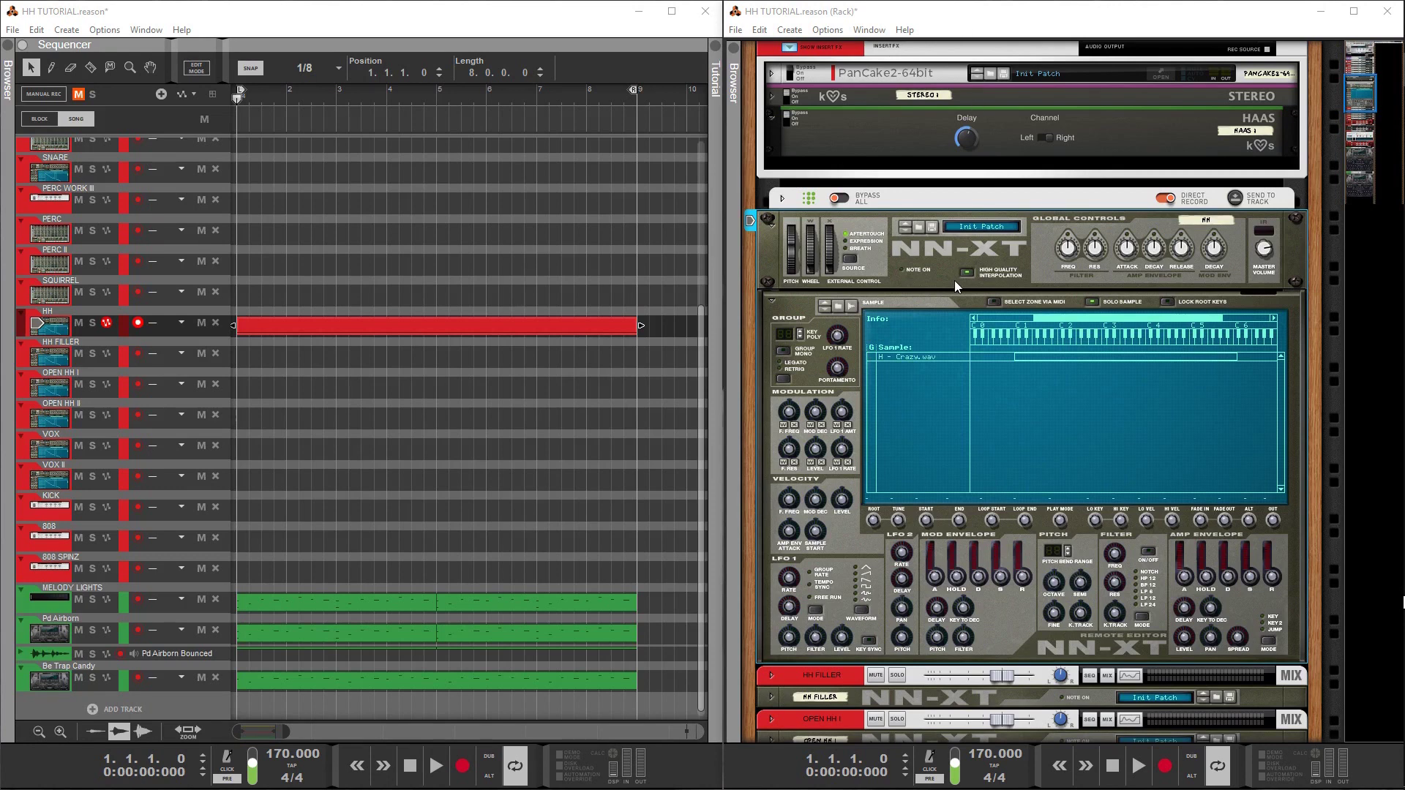
Return to the HH rack devices and compare the hi-hats during playback with PanCake2, Haas and Stereo bypassed and switched on together
scroll(954, 280, up, 3)
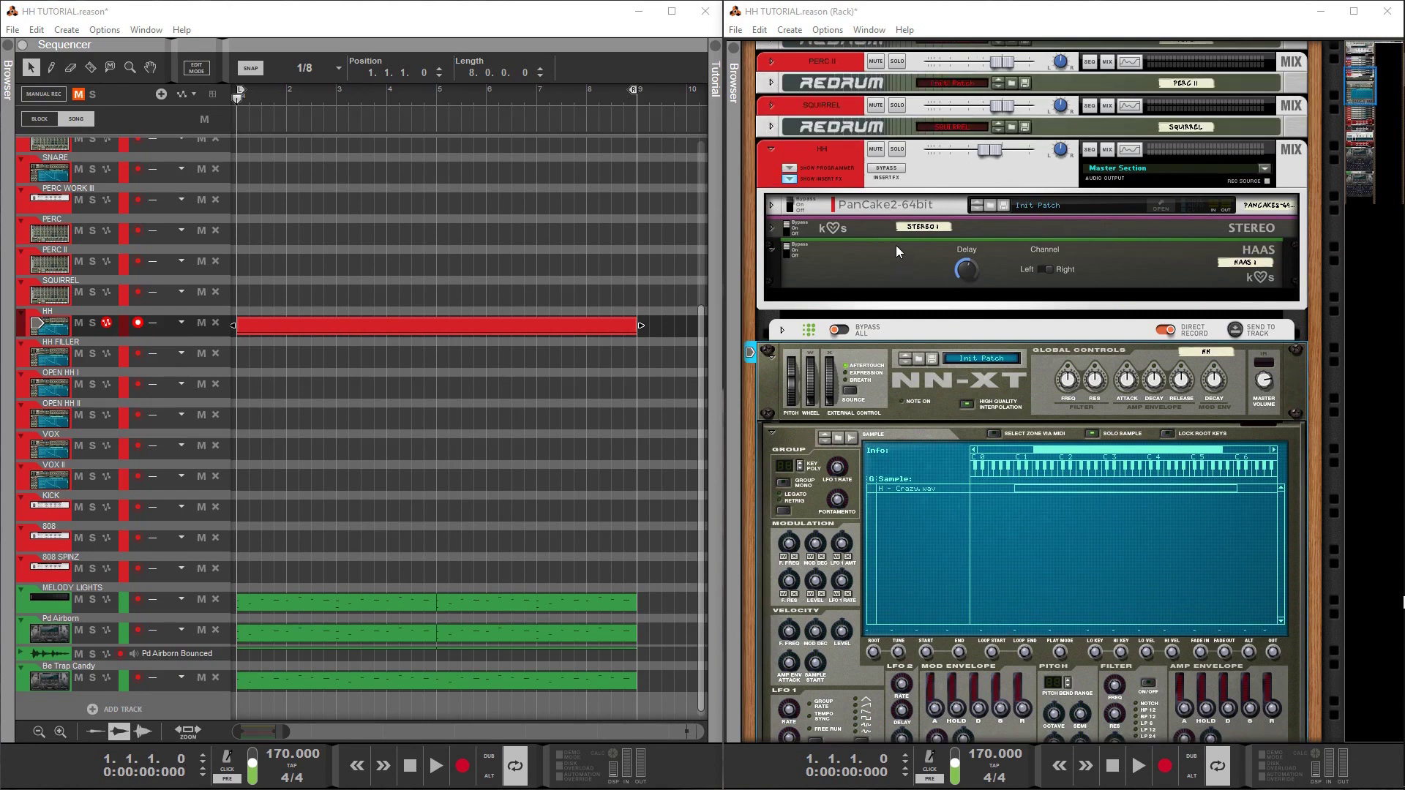
click(797, 246)
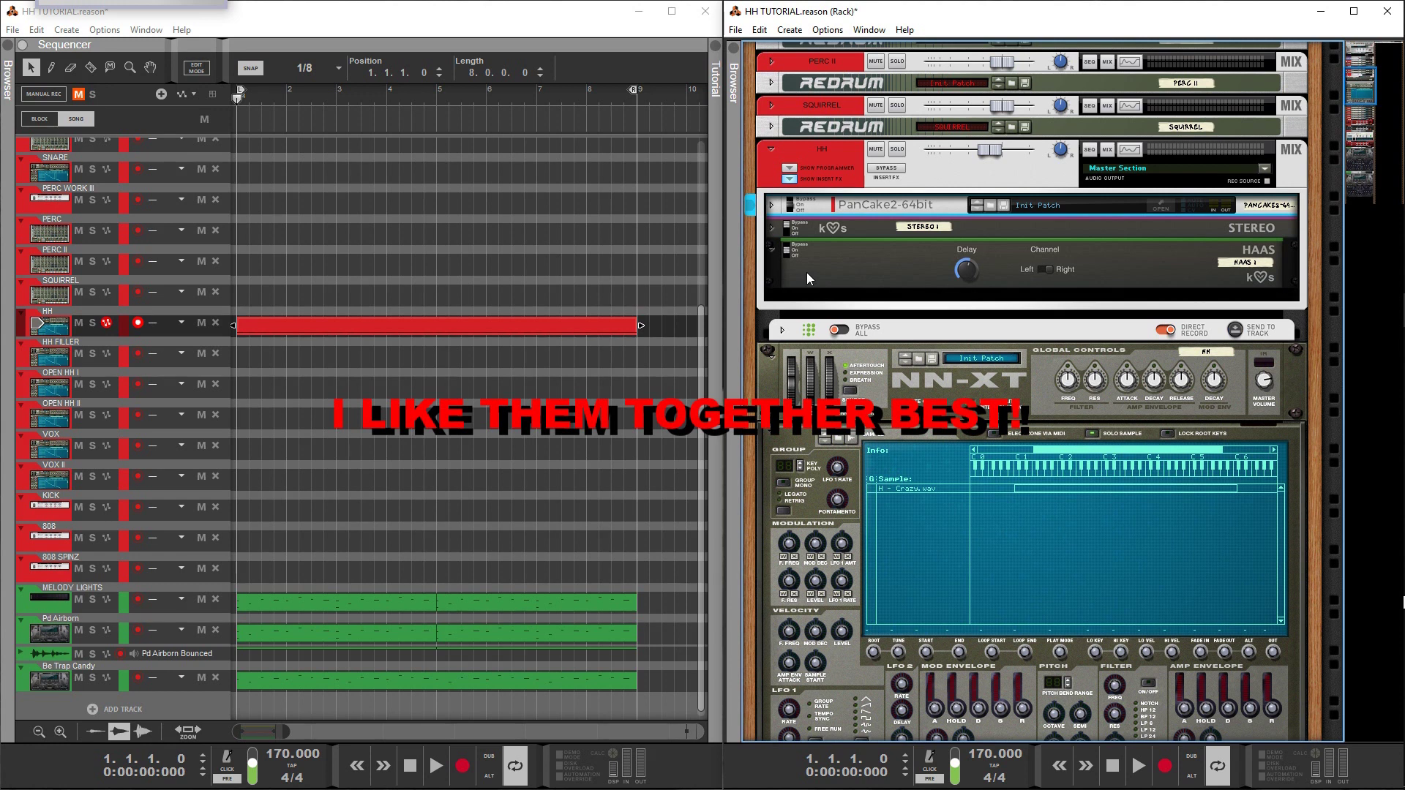
key(space)
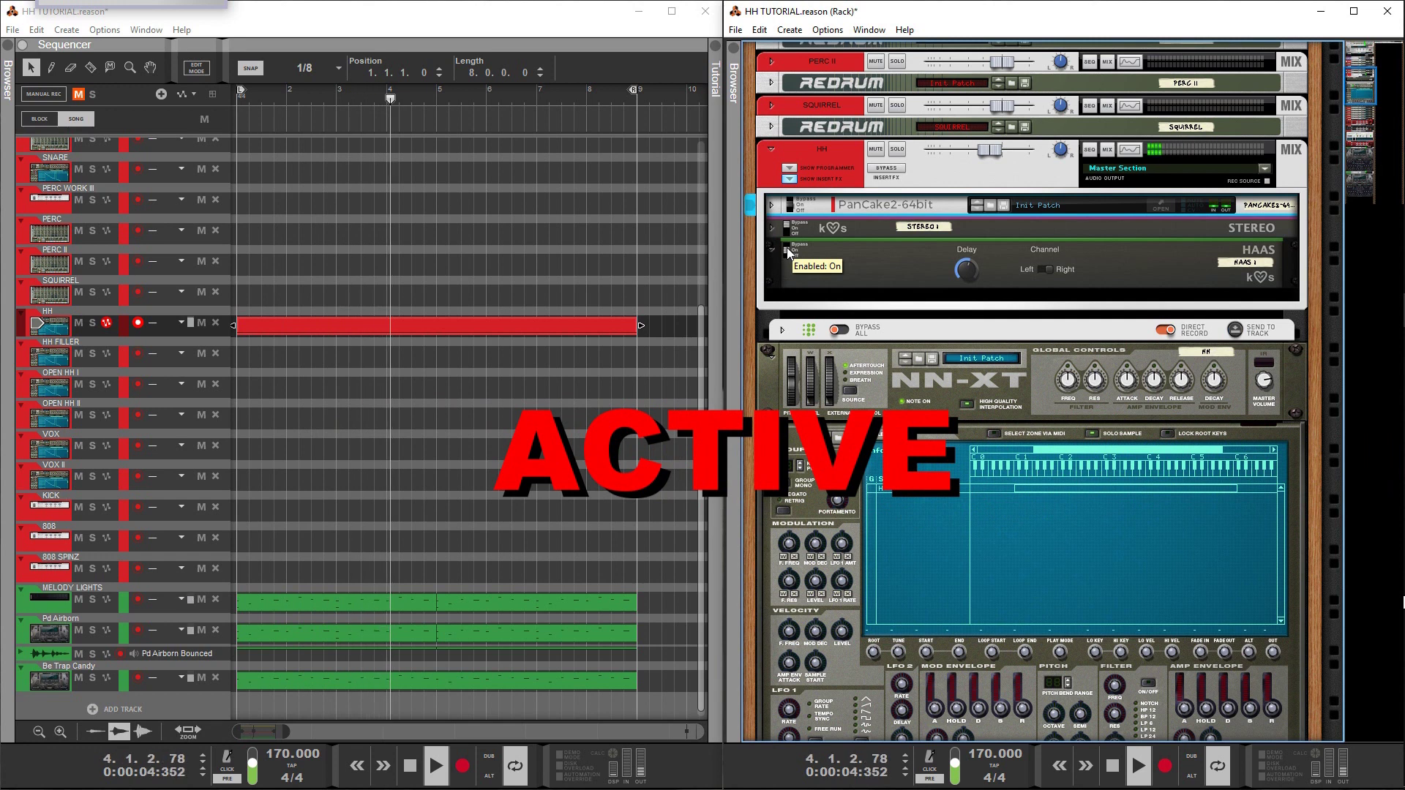
click(787, 248)
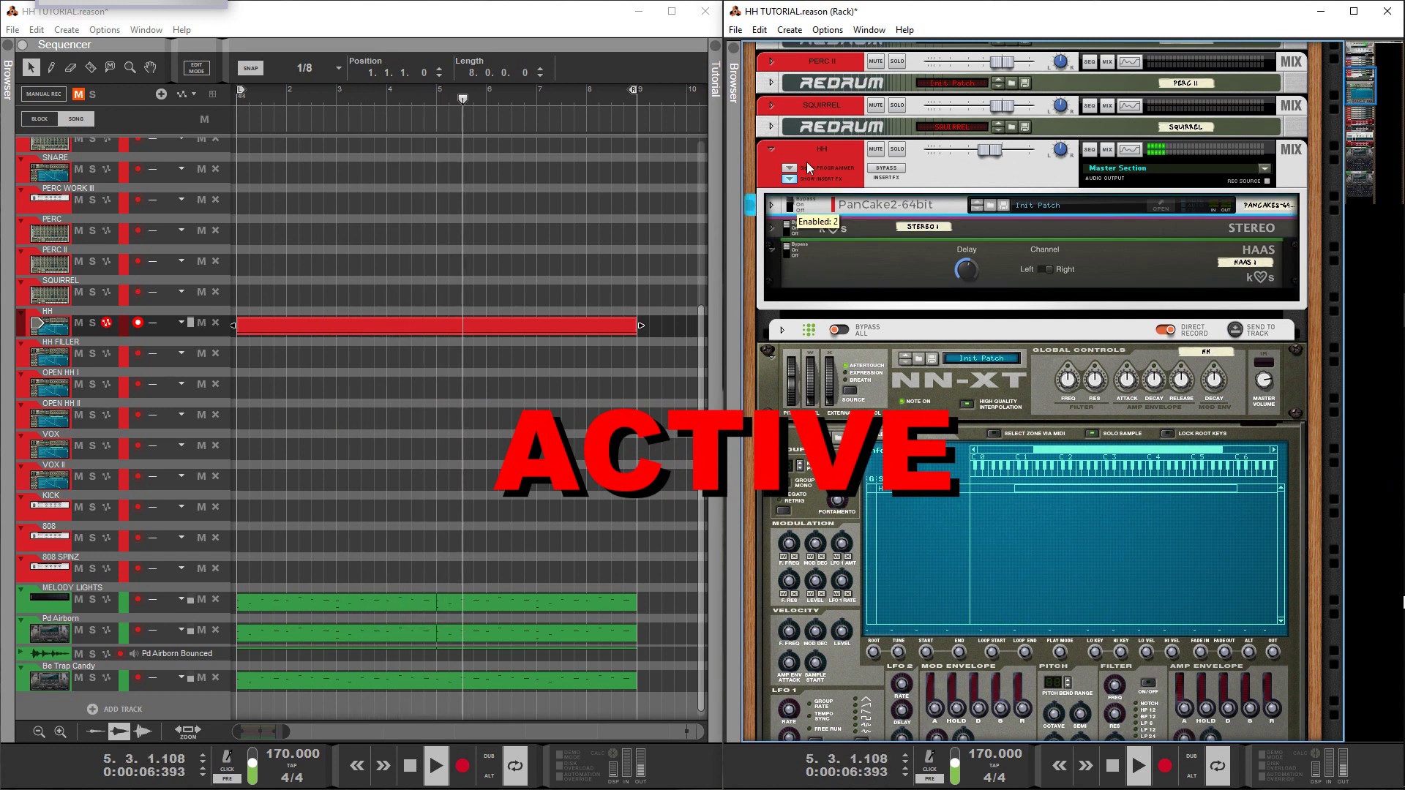
click(792, 208)
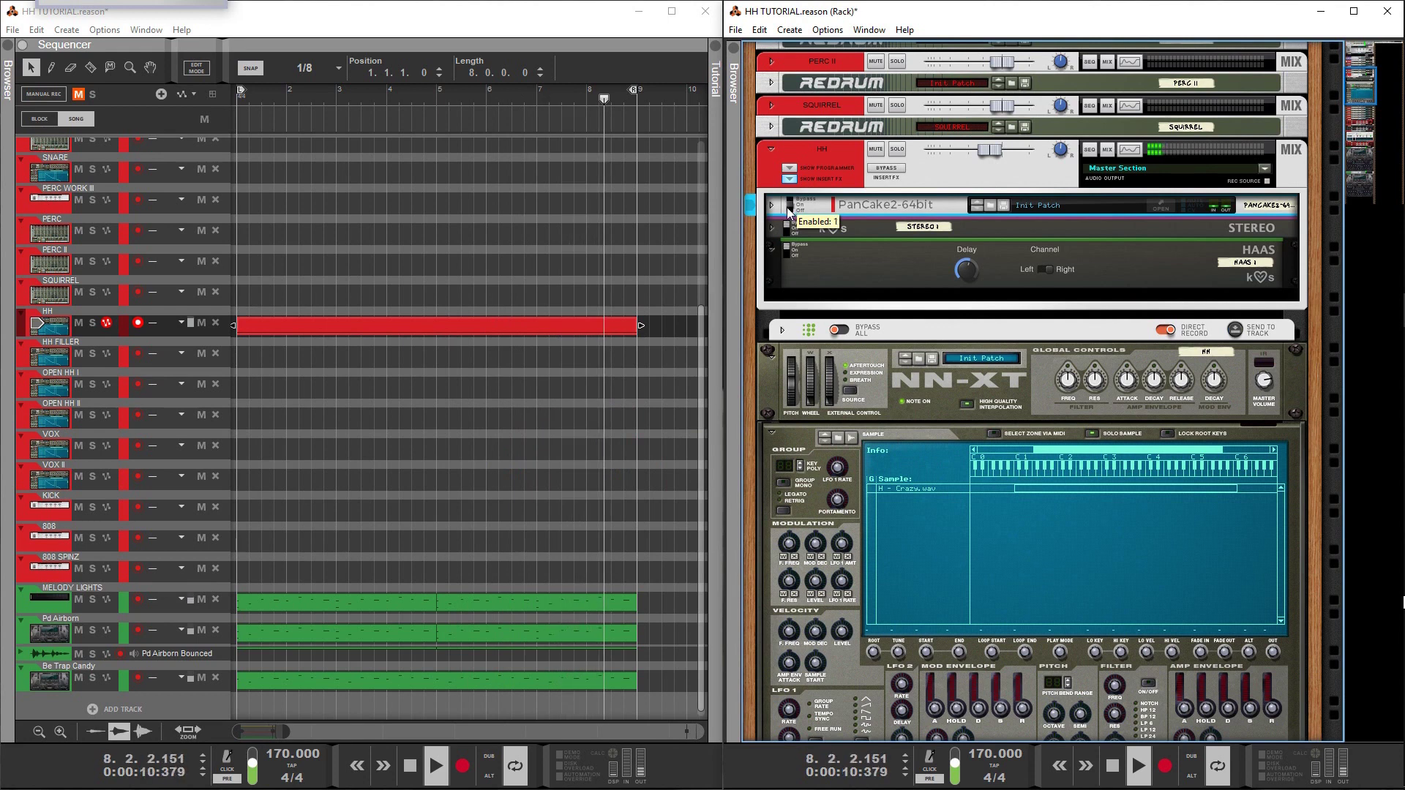
click(786, 249)
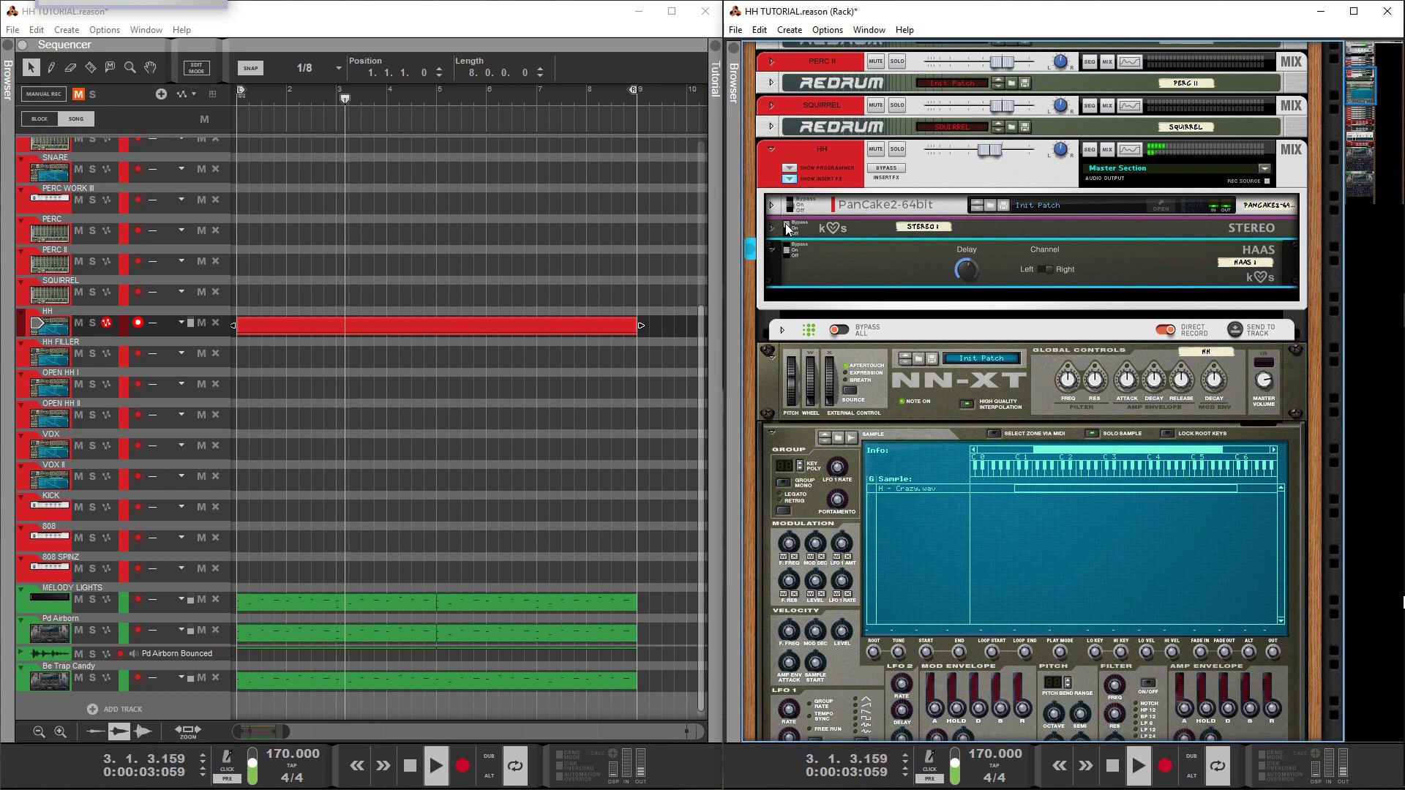
click(786, 227)
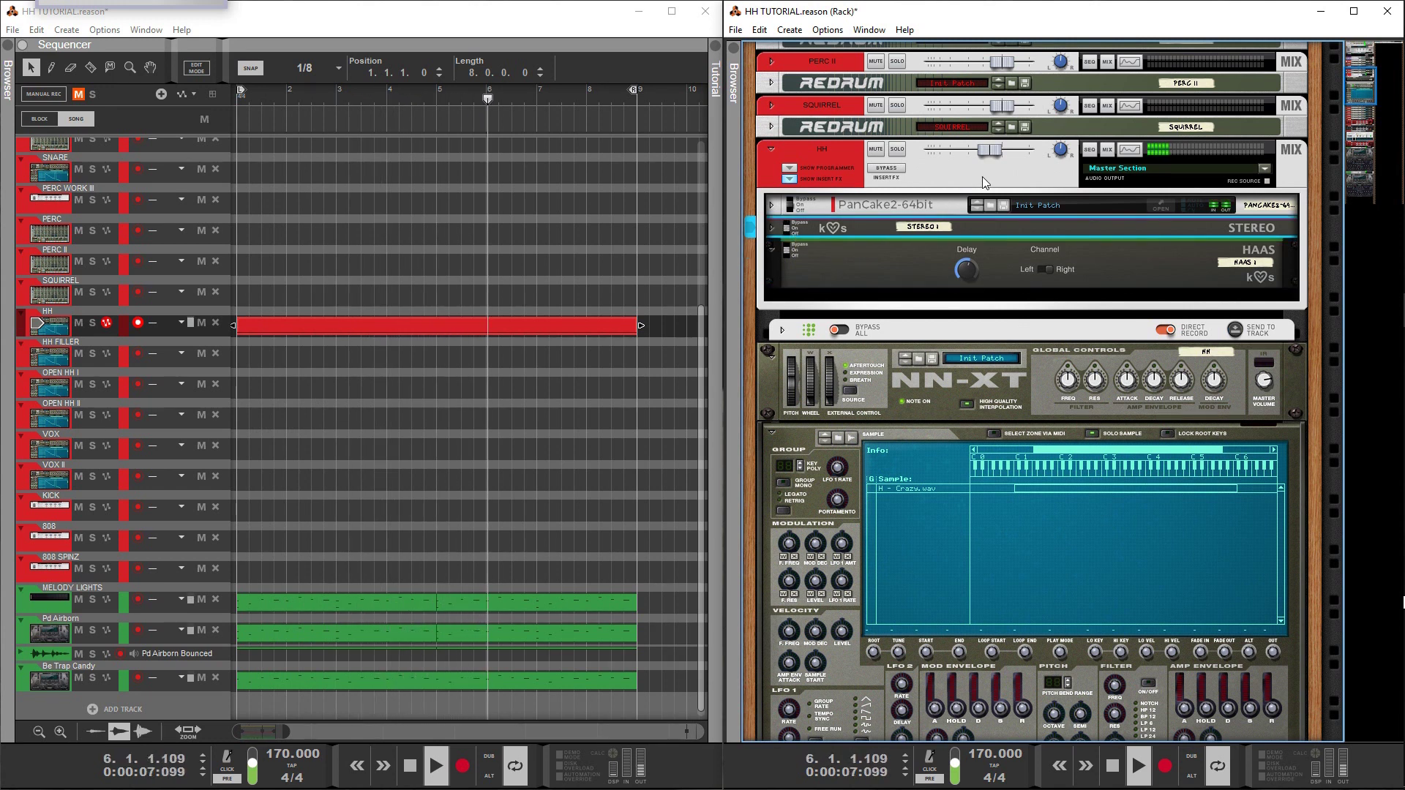
Select the NN-XT's H - Crazy.wav sample and lower its Amp Env Sustain to -10 dB during playback
click(923, 489)
scroll(1250, 574, down, 3)
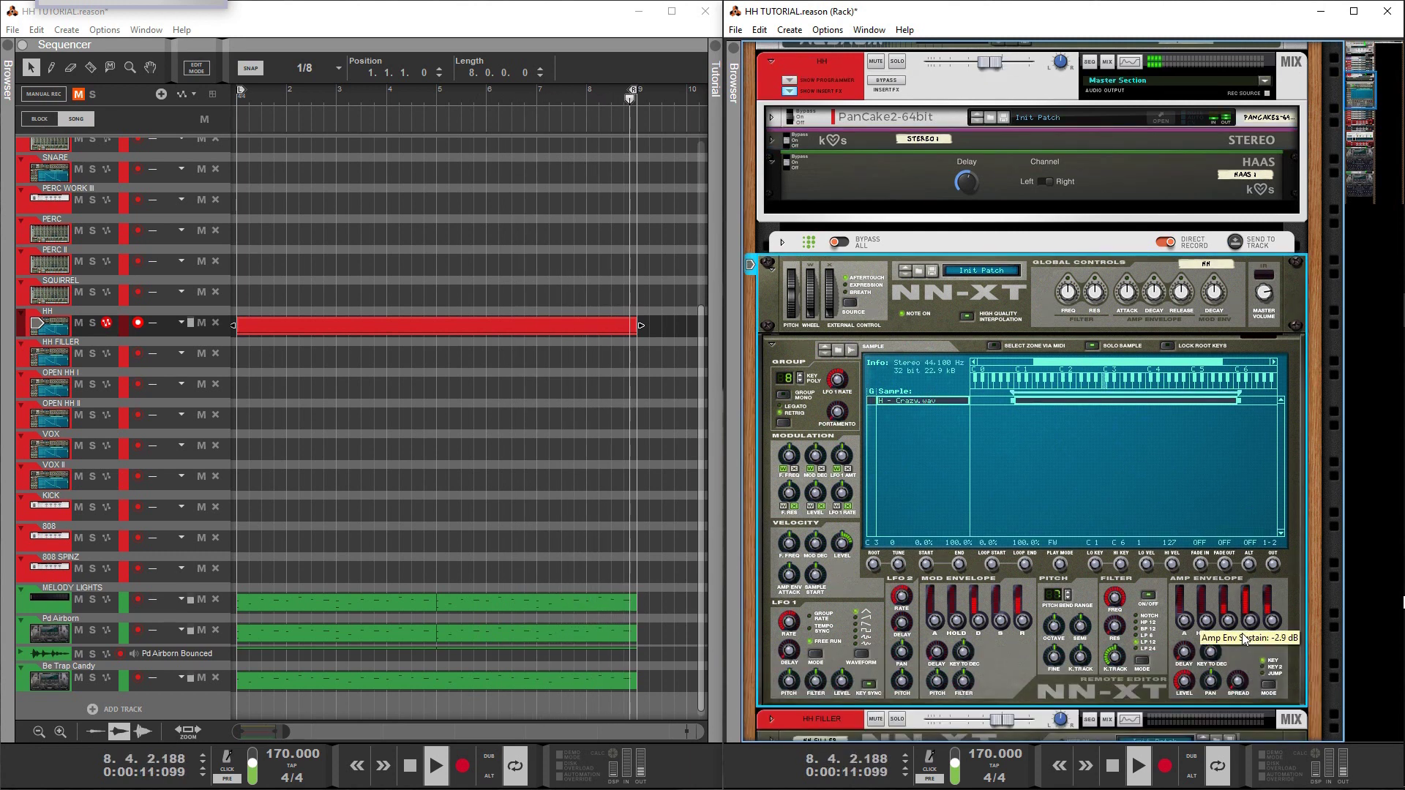
drag(1241, 646, 1239, 655)
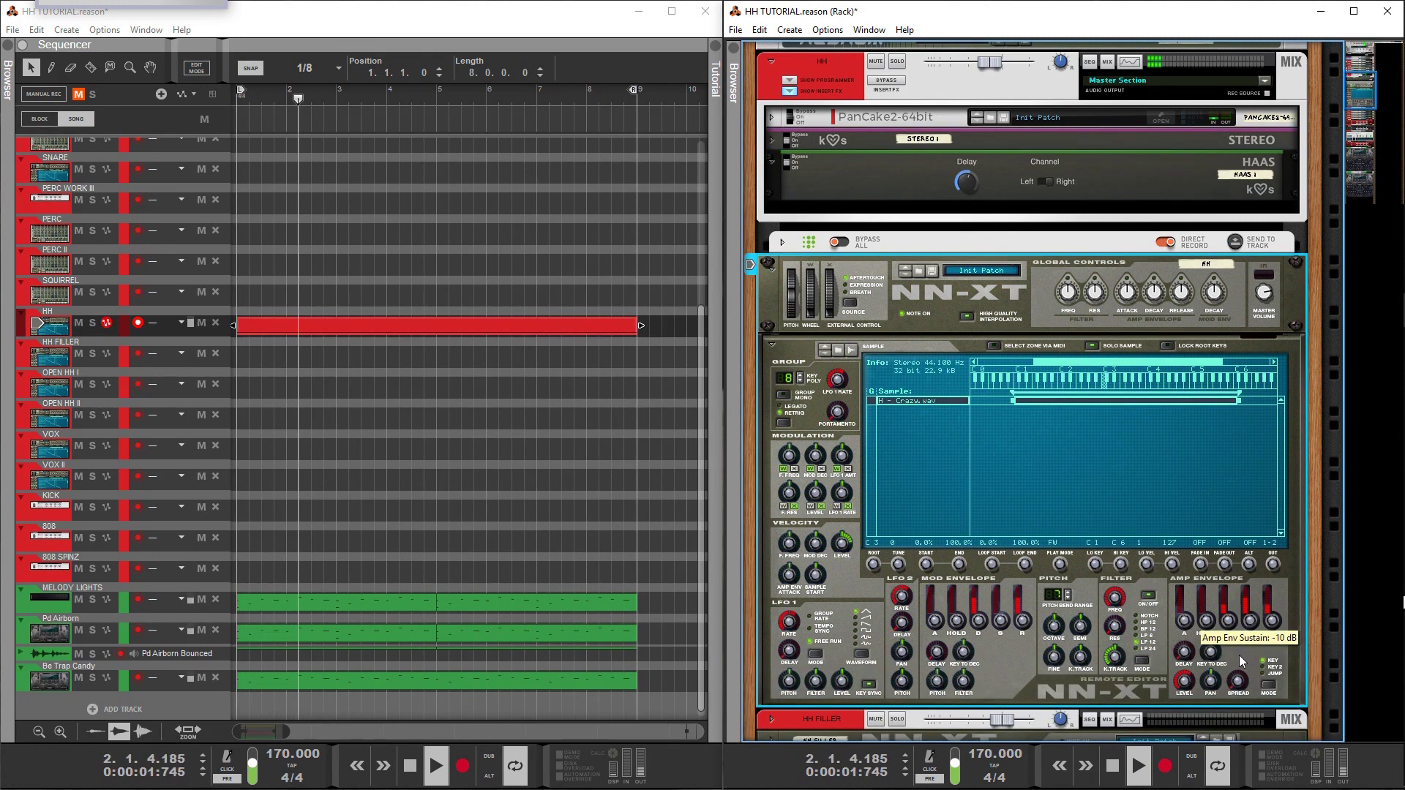